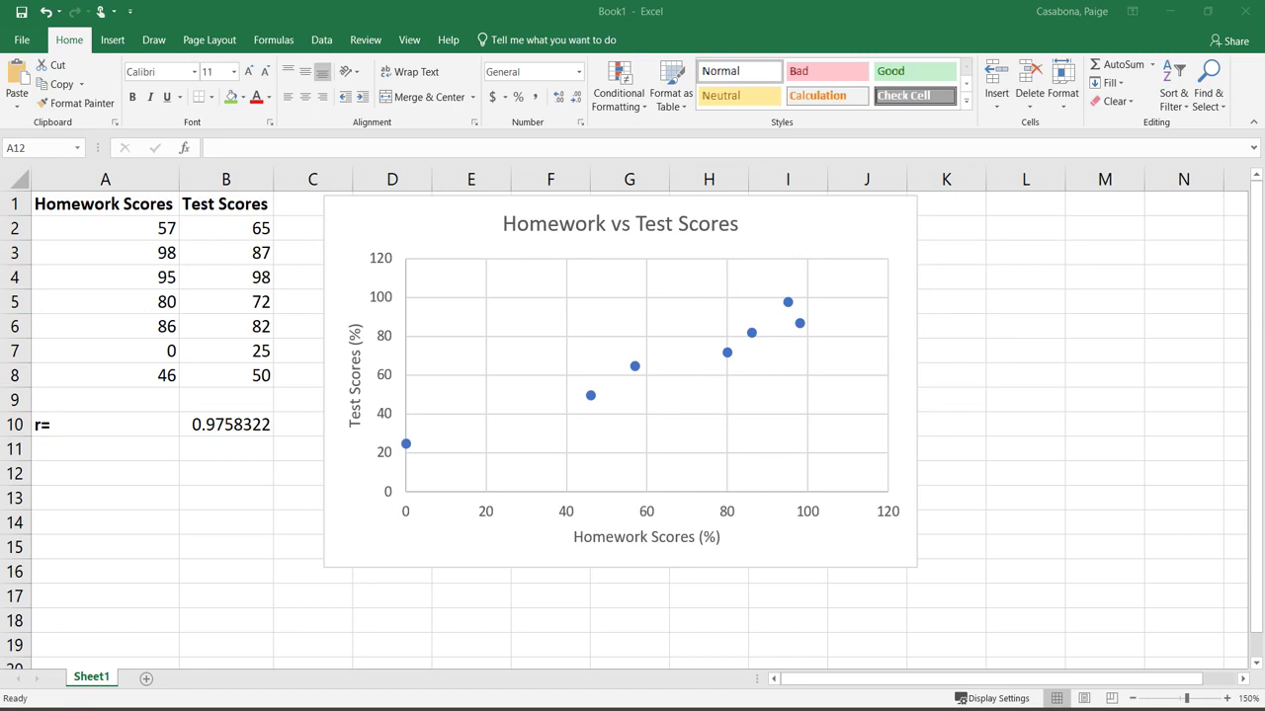
- Review the CORREL formula behind r in B10, then select the Homework vs Test Scores chart
click(210, 425)
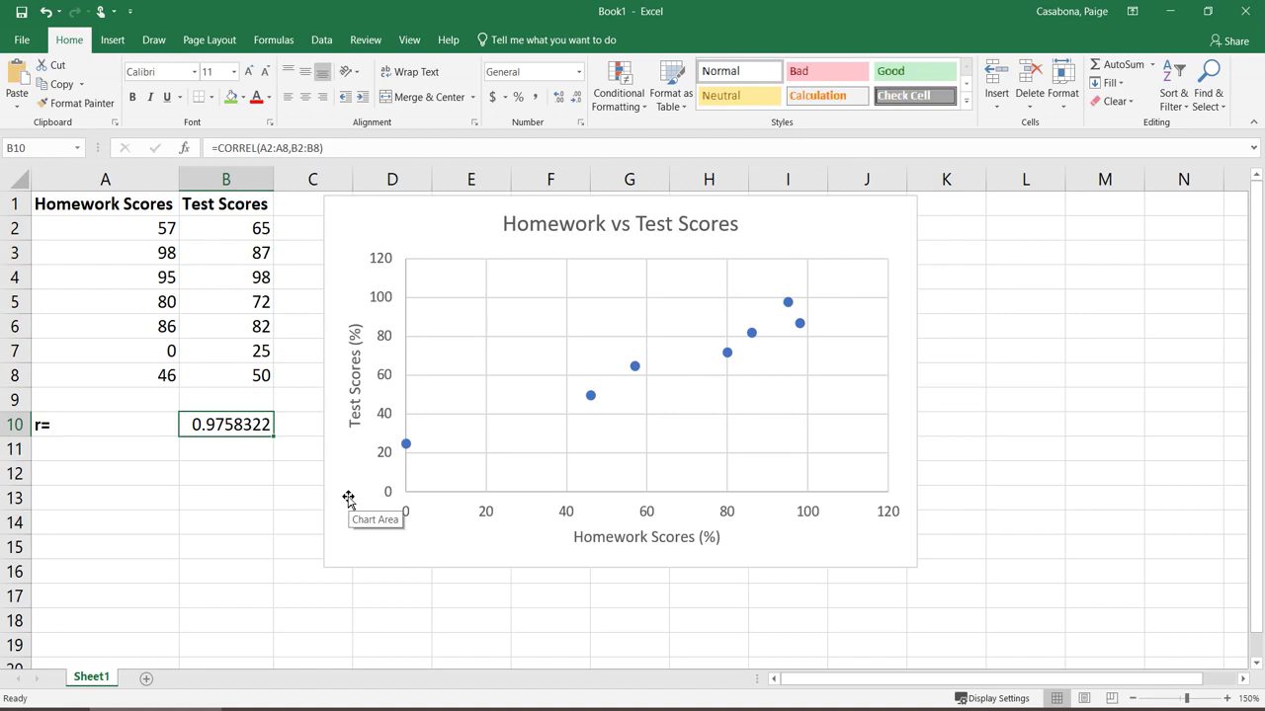
click(763, 237)
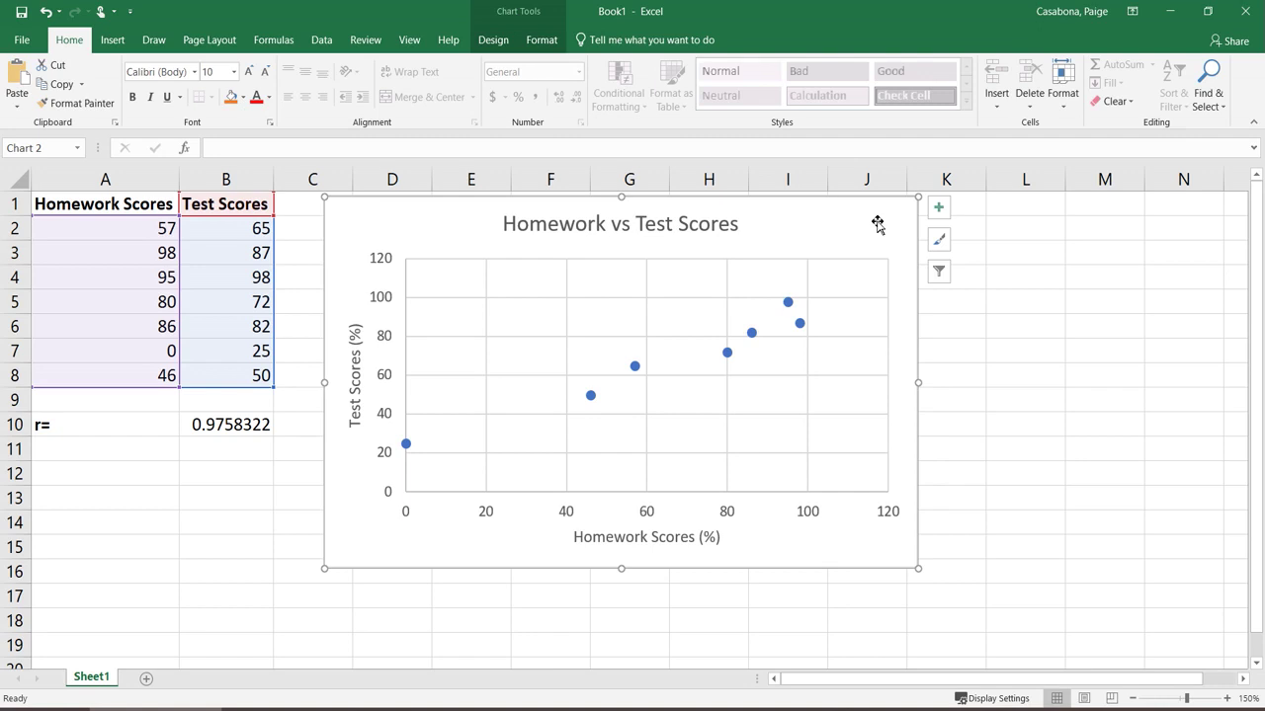
- Add a linear trendline to the scatter chart through Add Chart Element > Trendline > More Trendline Options
click(488, 41)
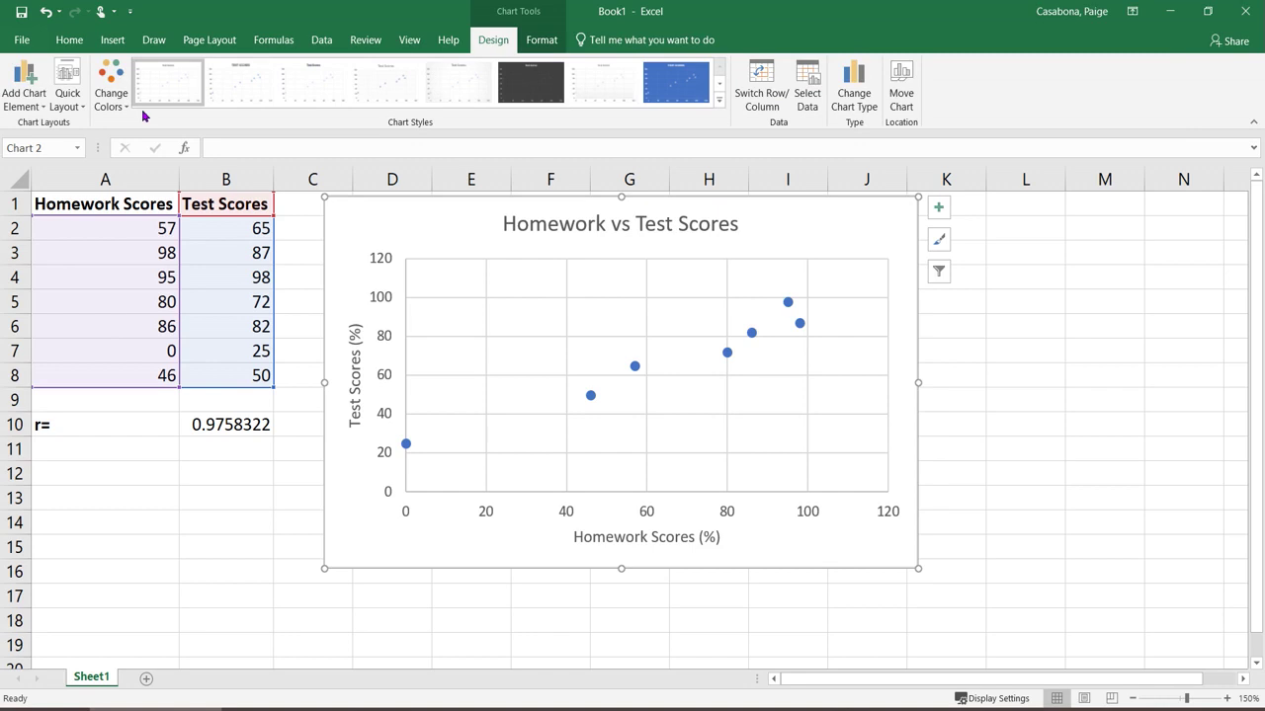
click(27, 106)
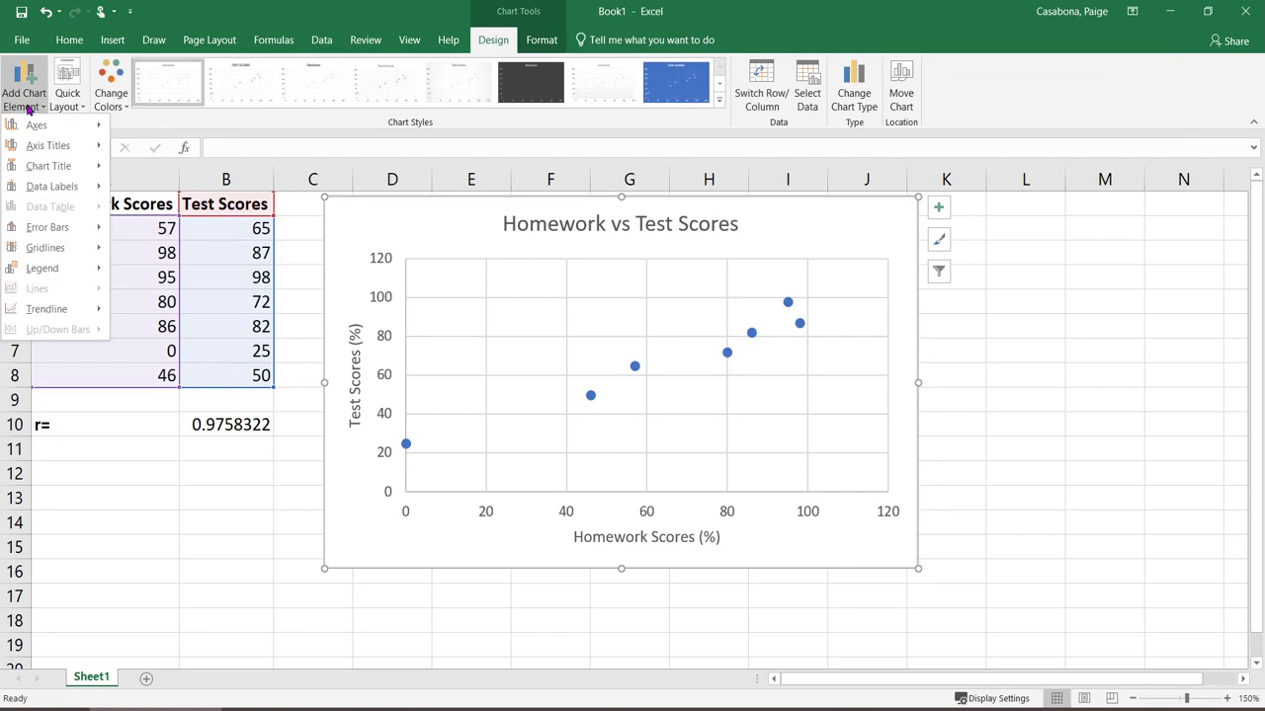
mouse_move(65, 314)
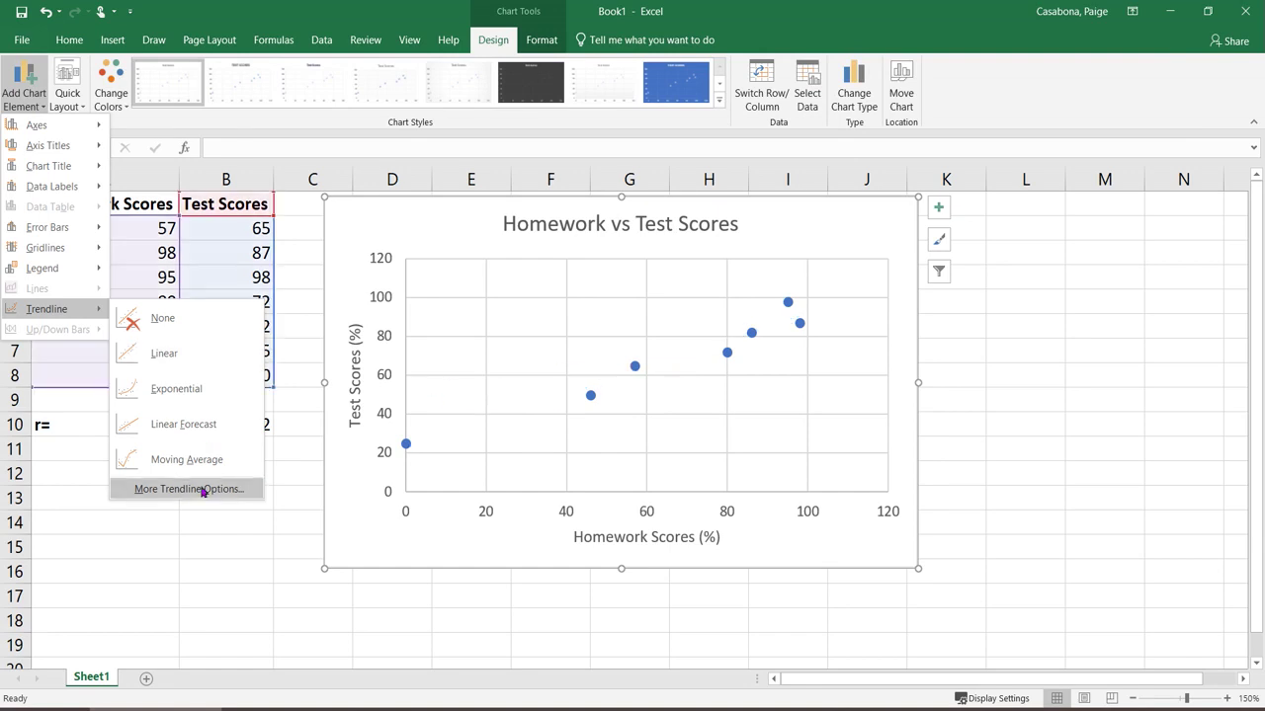
click(202, 491)
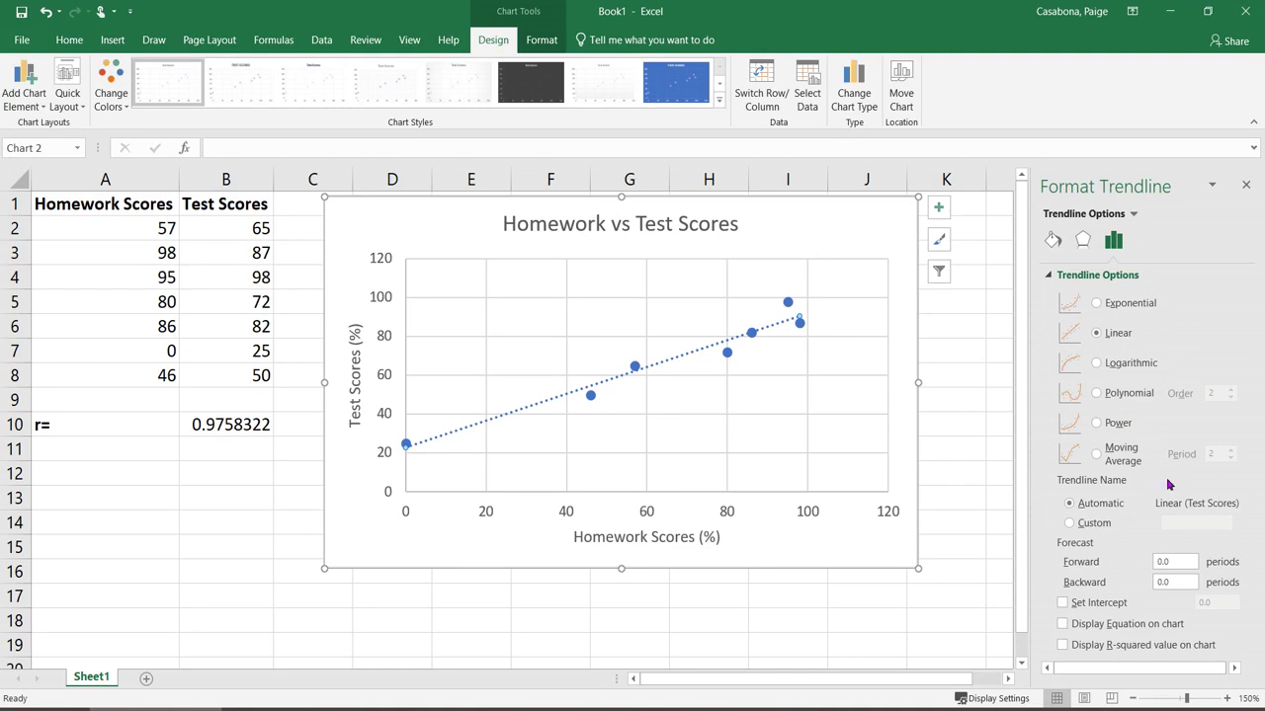
- Display the trendline equation y = 0.6905x + 22.858 on the chart and nudge its label left
click(1063, 624)
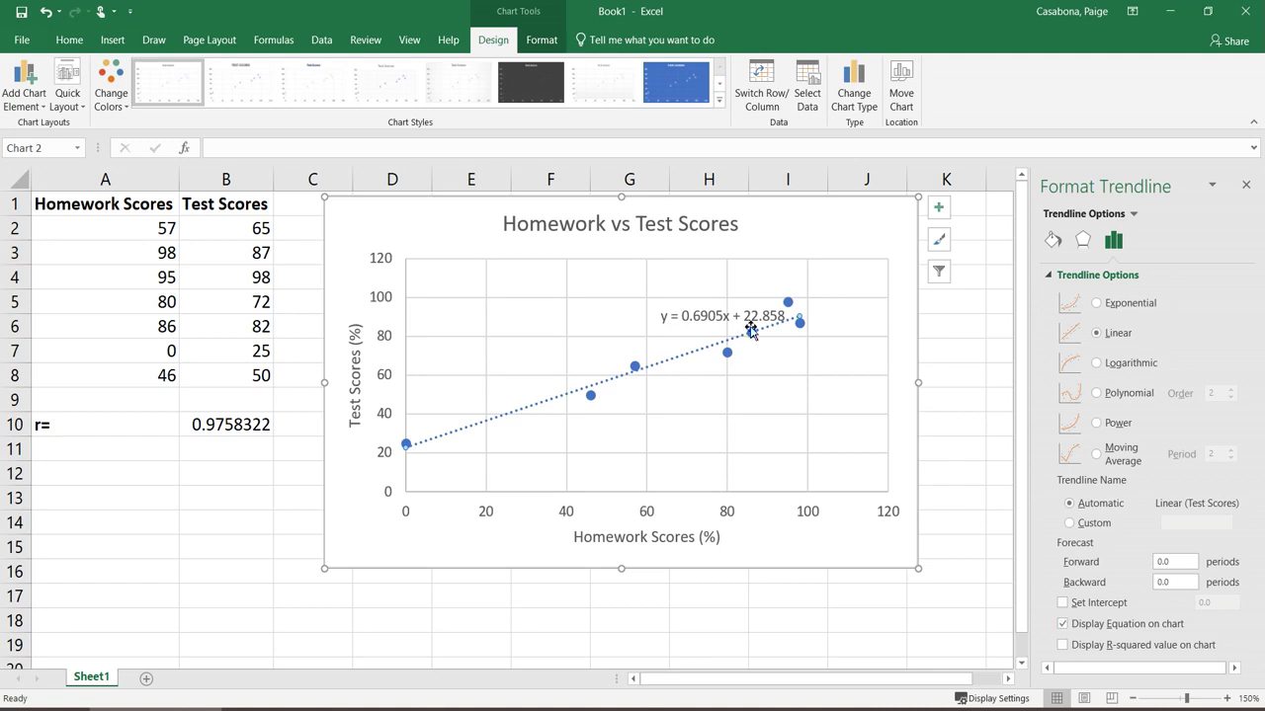
click(719, 315)
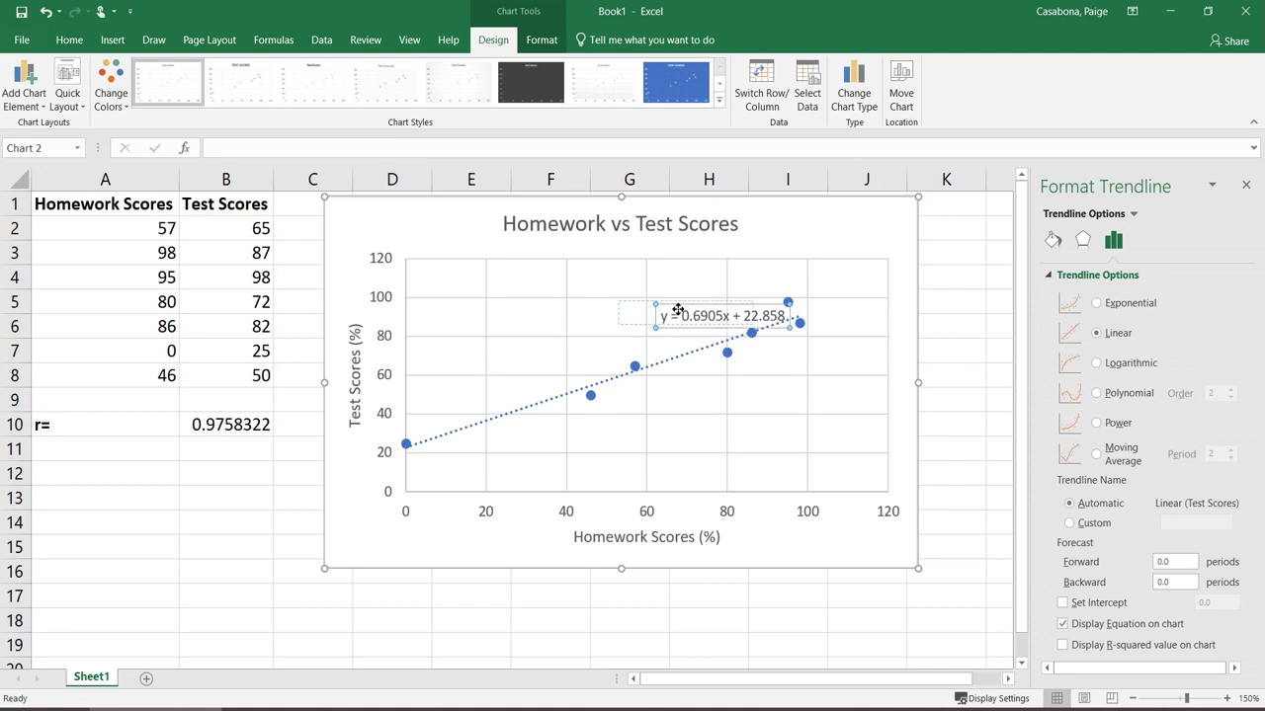
drag(711, 316, 675, 313)
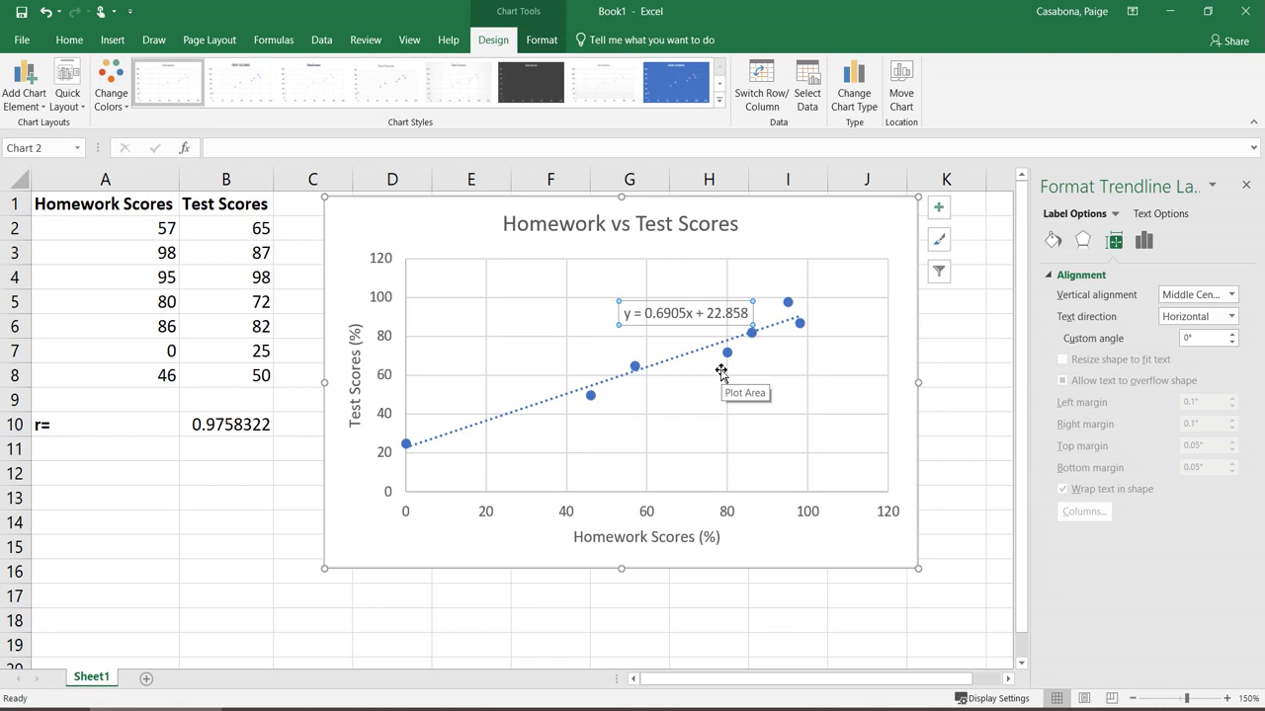
click(91, 472)
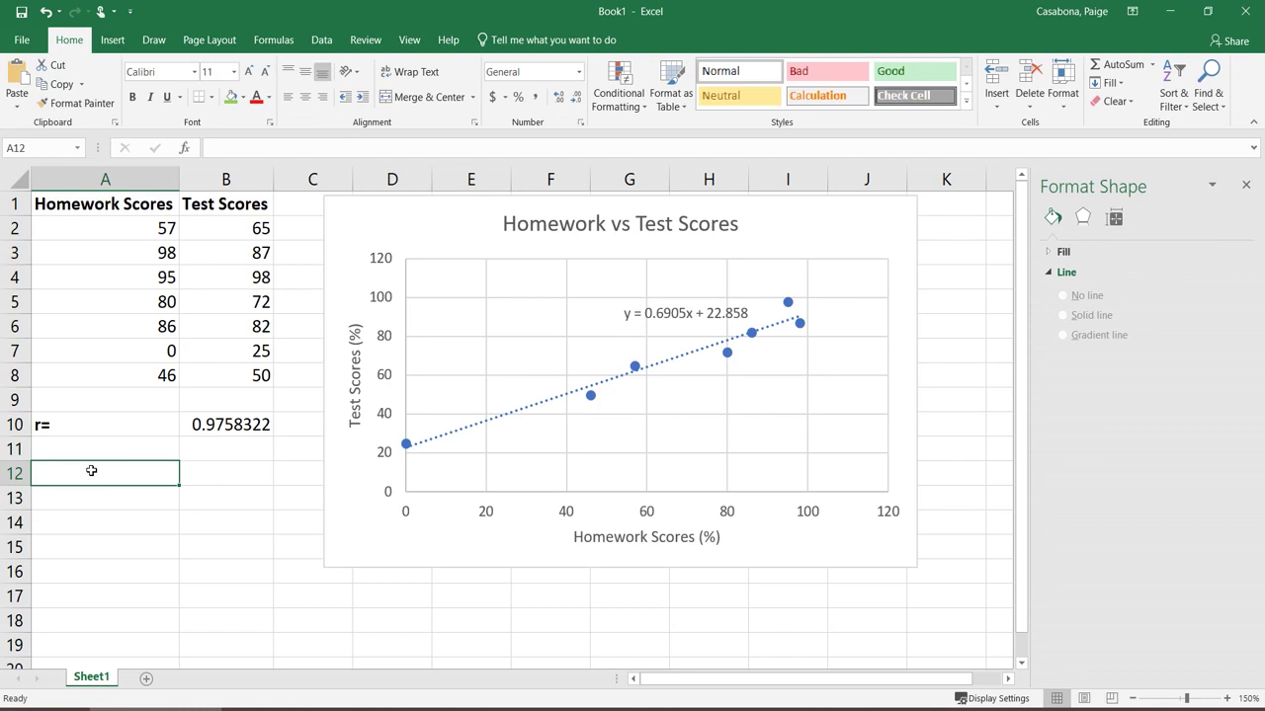
- Enter the labels 'y=ax+b' in A12 and 'slope a' in A13
text(y)
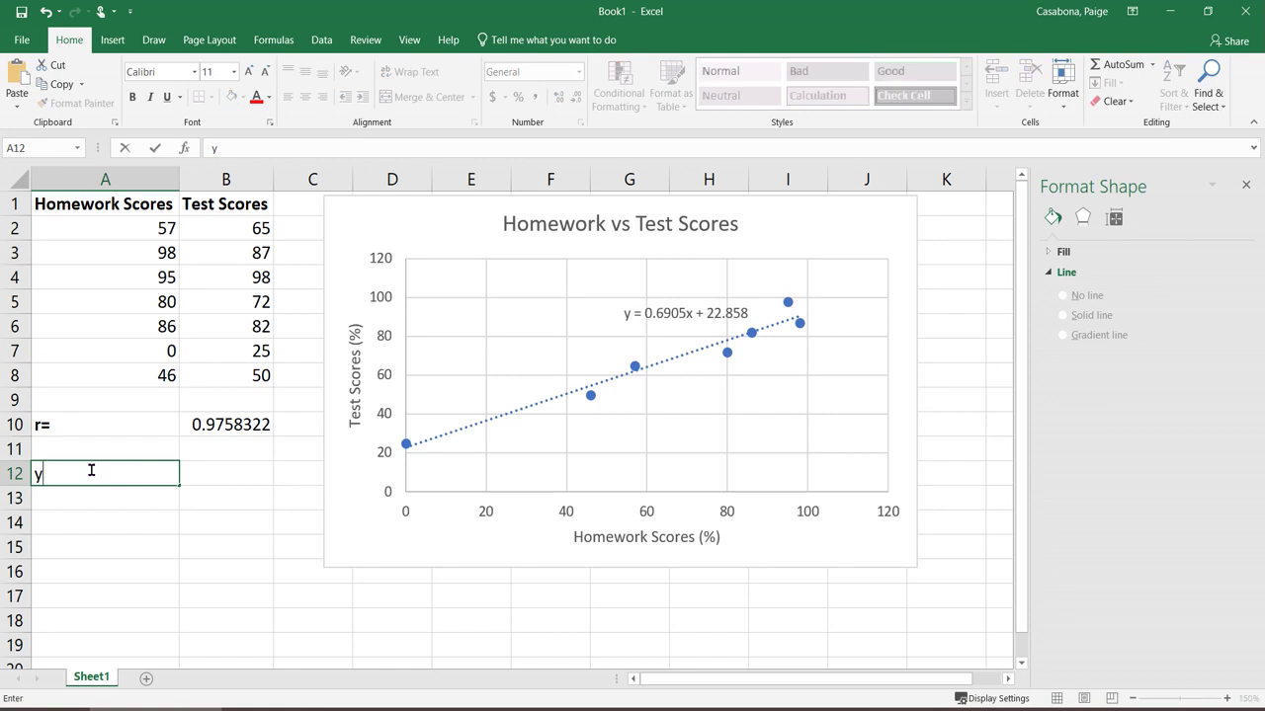
text(=ax+b)
click(95, 505)
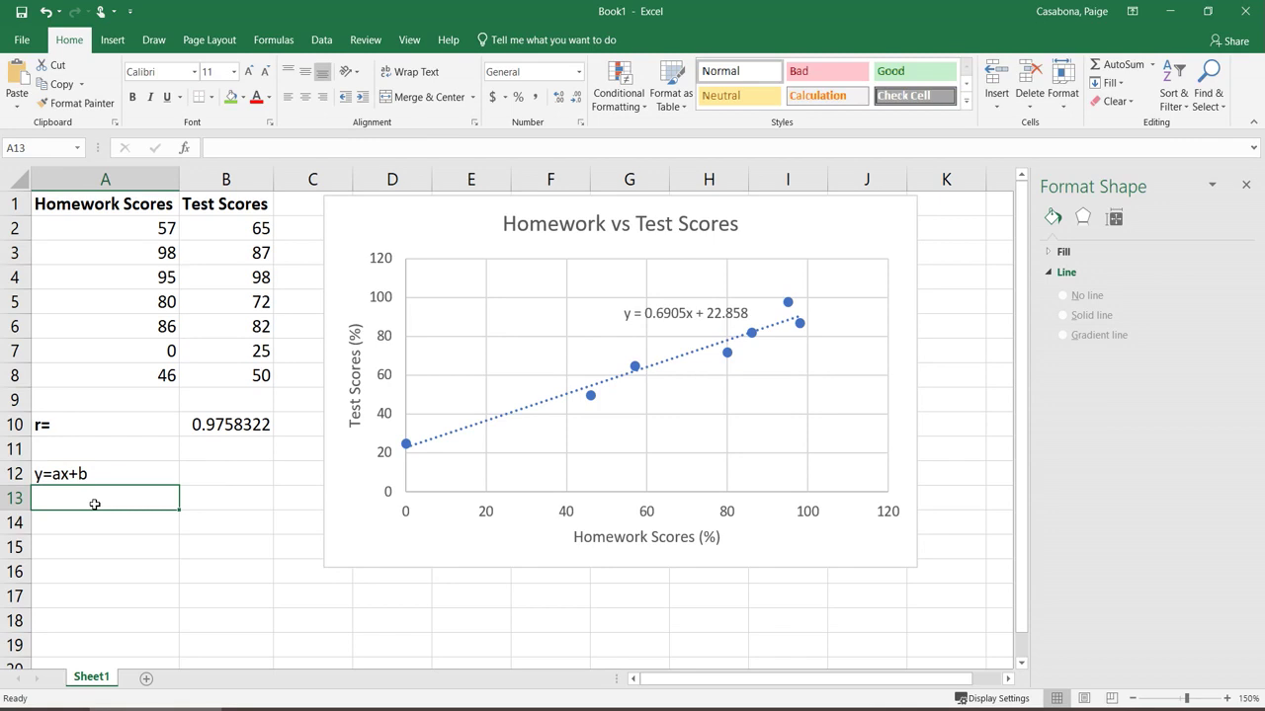
text(slope a=)
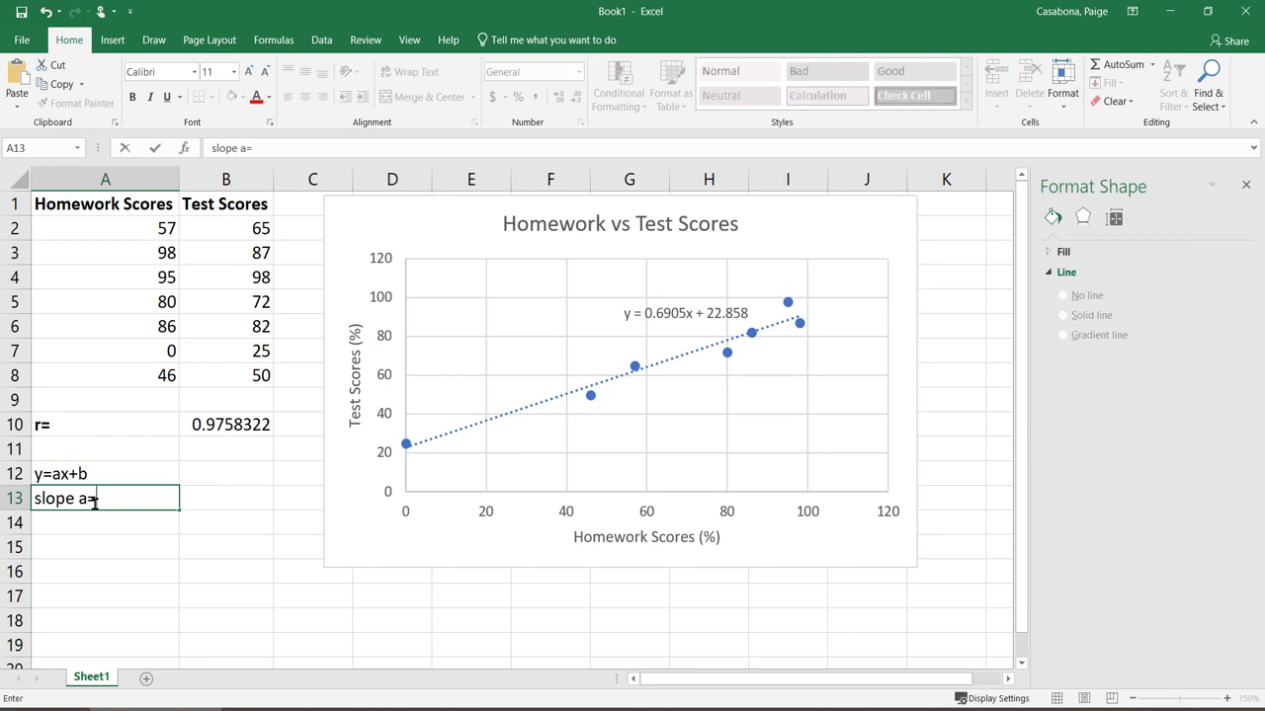
key(Tab)
- Compute the slope 0.6904631 in B13 with =SLOPE(B2:B8,A2:A8)
text(=)
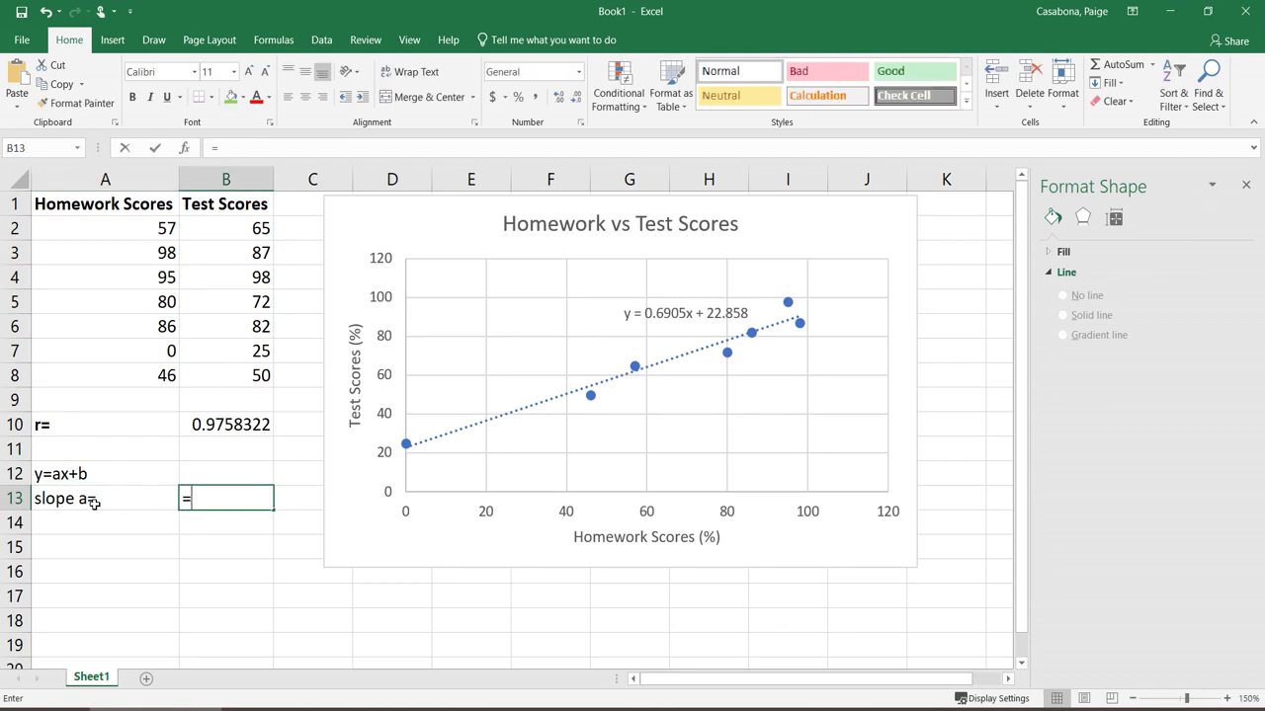
text(SL)
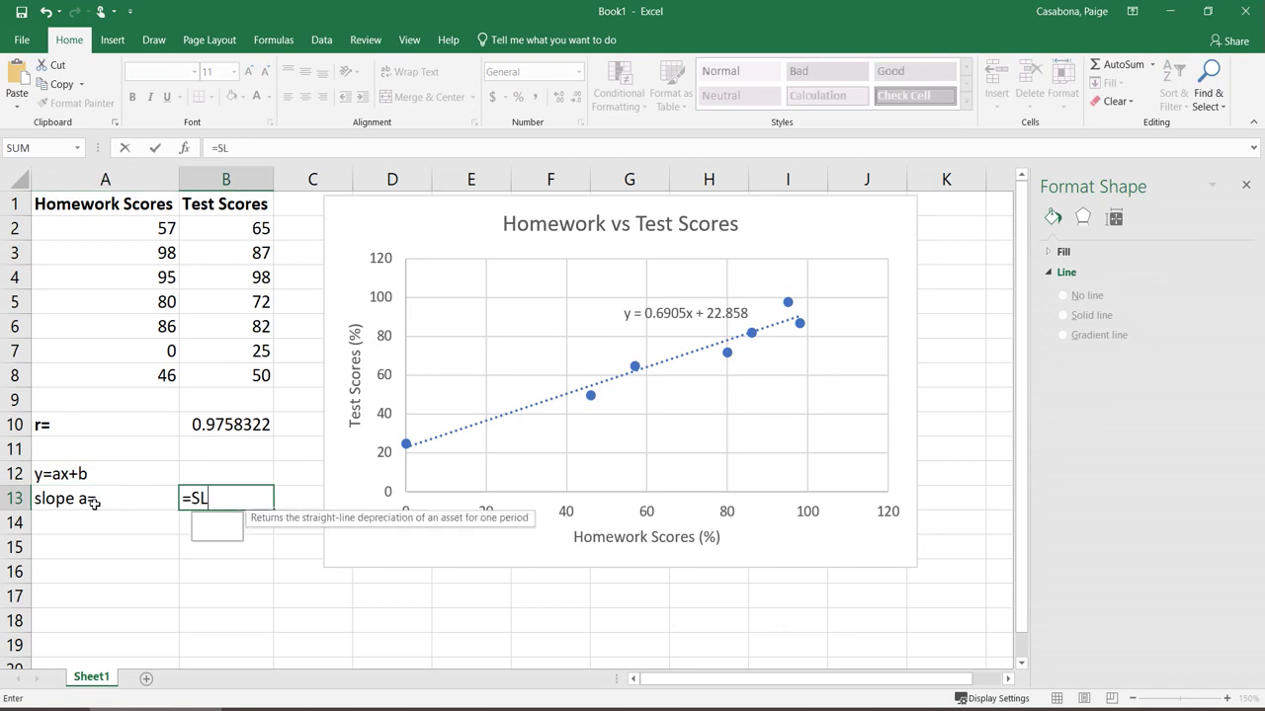
text(OPE()
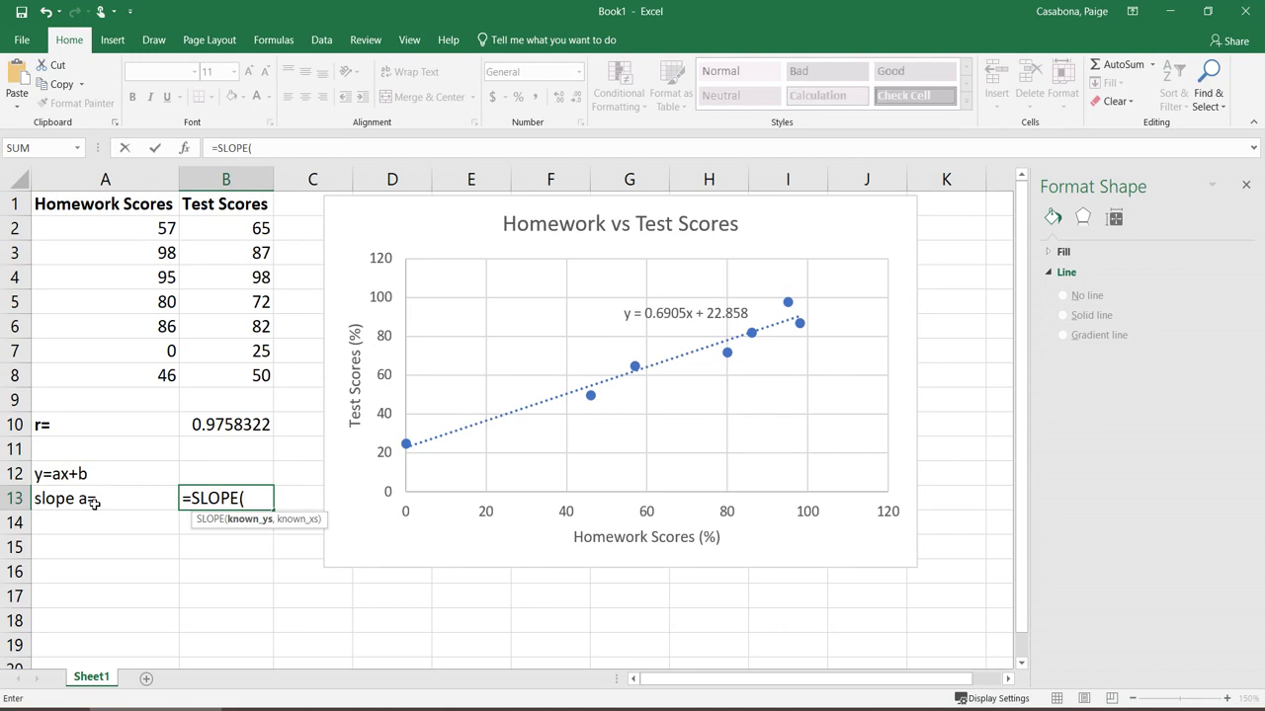
drag(219, 234, 217, 378)
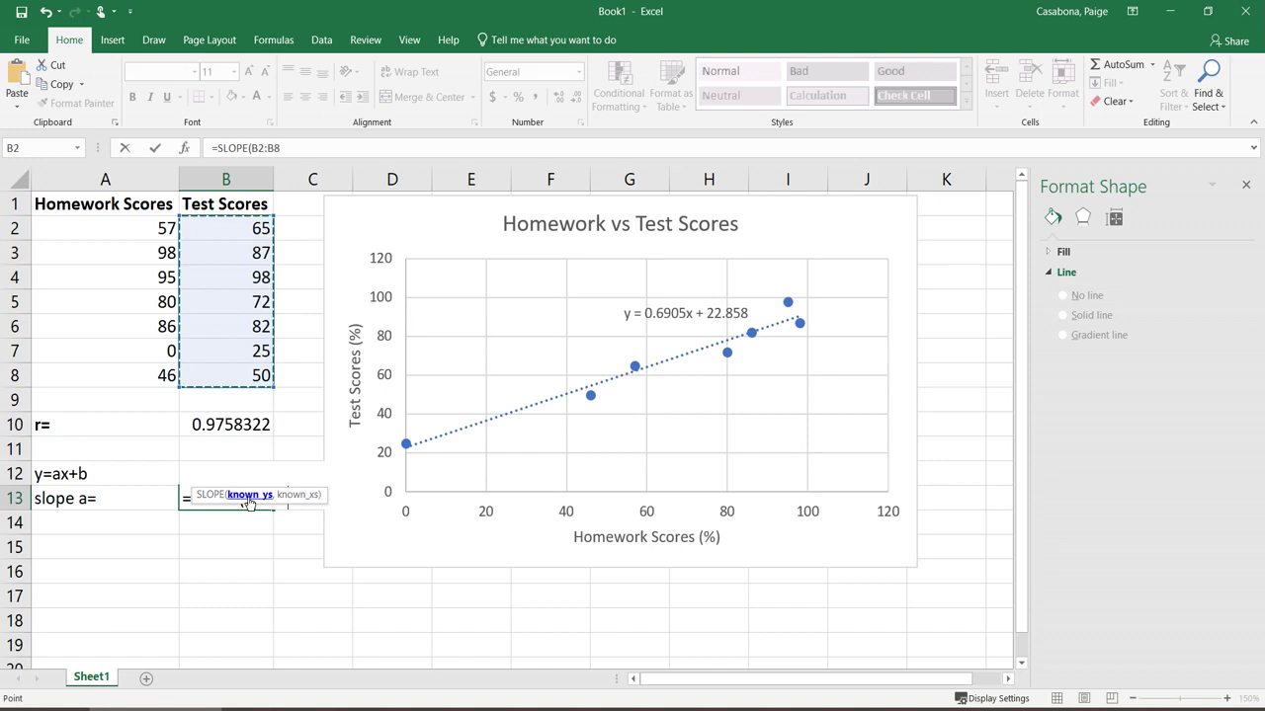
text(,)
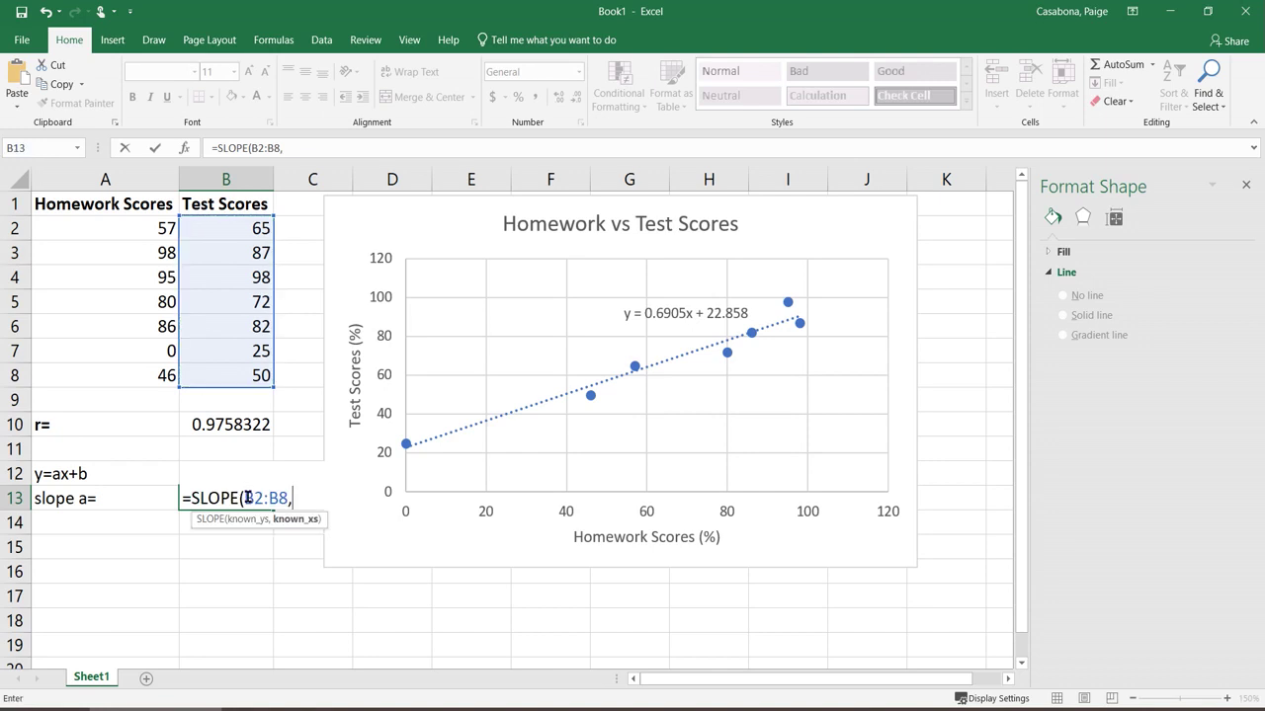
drag(128, 229, 127, 386)
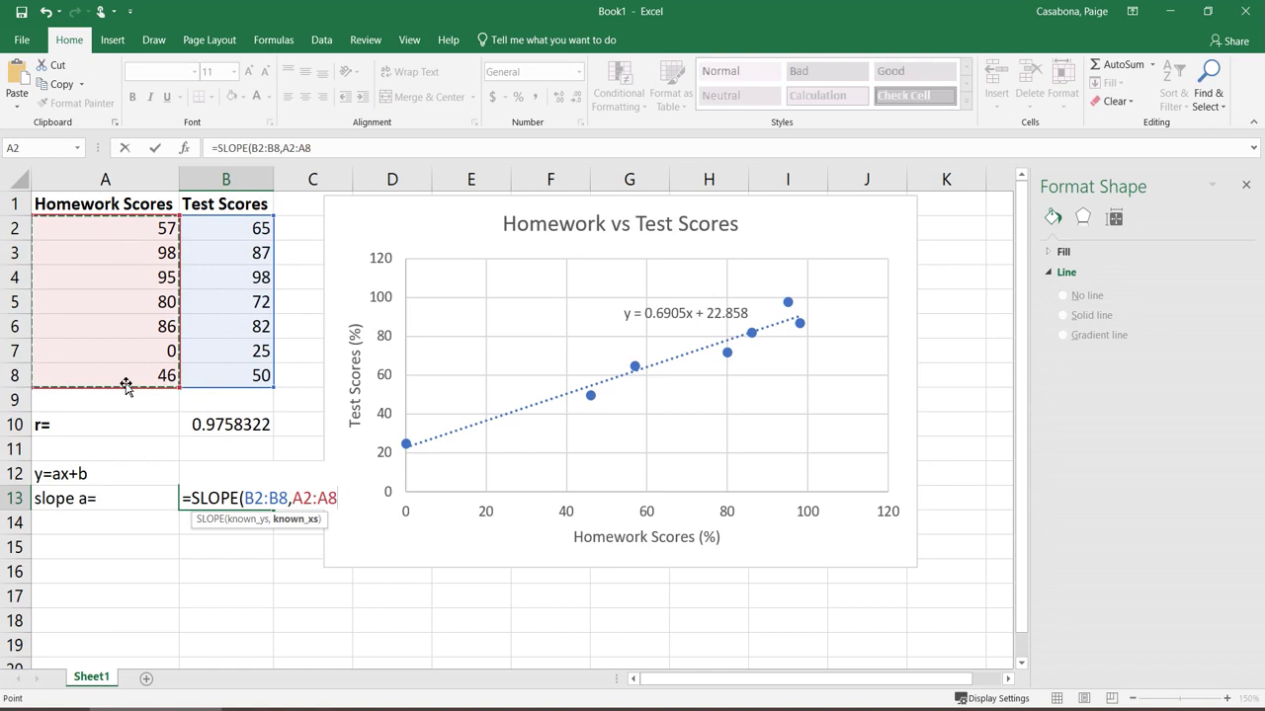
text())
key(Return)
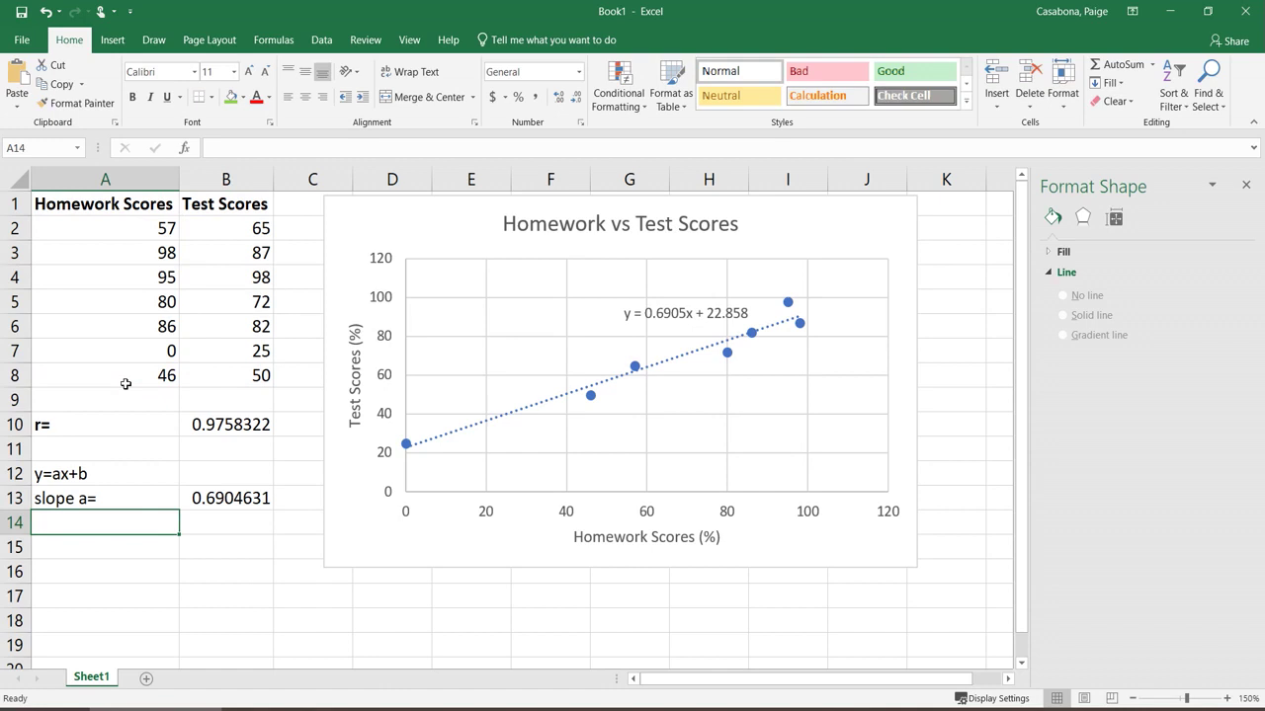
- Increase B13's decimal places so the slope reads 0.6904631405864620
click(215, 498)
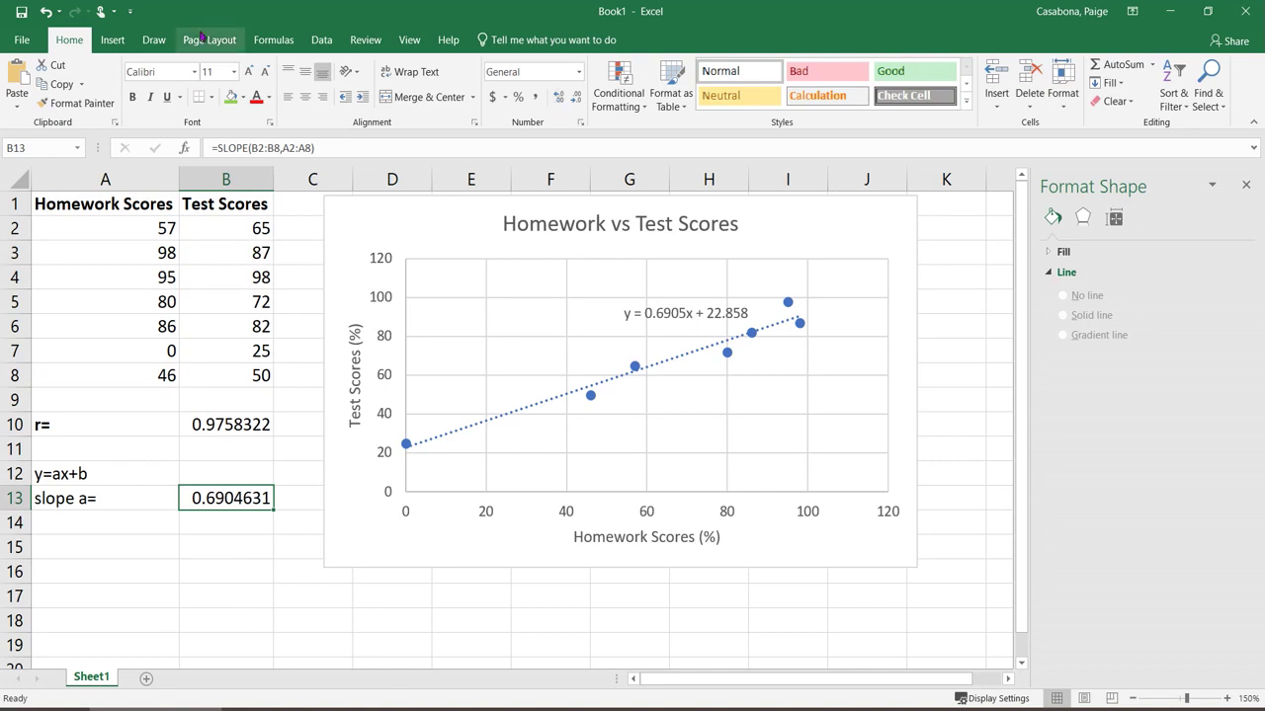
click(562, 100)
click(562, 100)
click(562, 99)
click(562, 100)
click(562, 100)
click(562, 100)
click(562, 100)
click(562, 100)
click(562, 100)
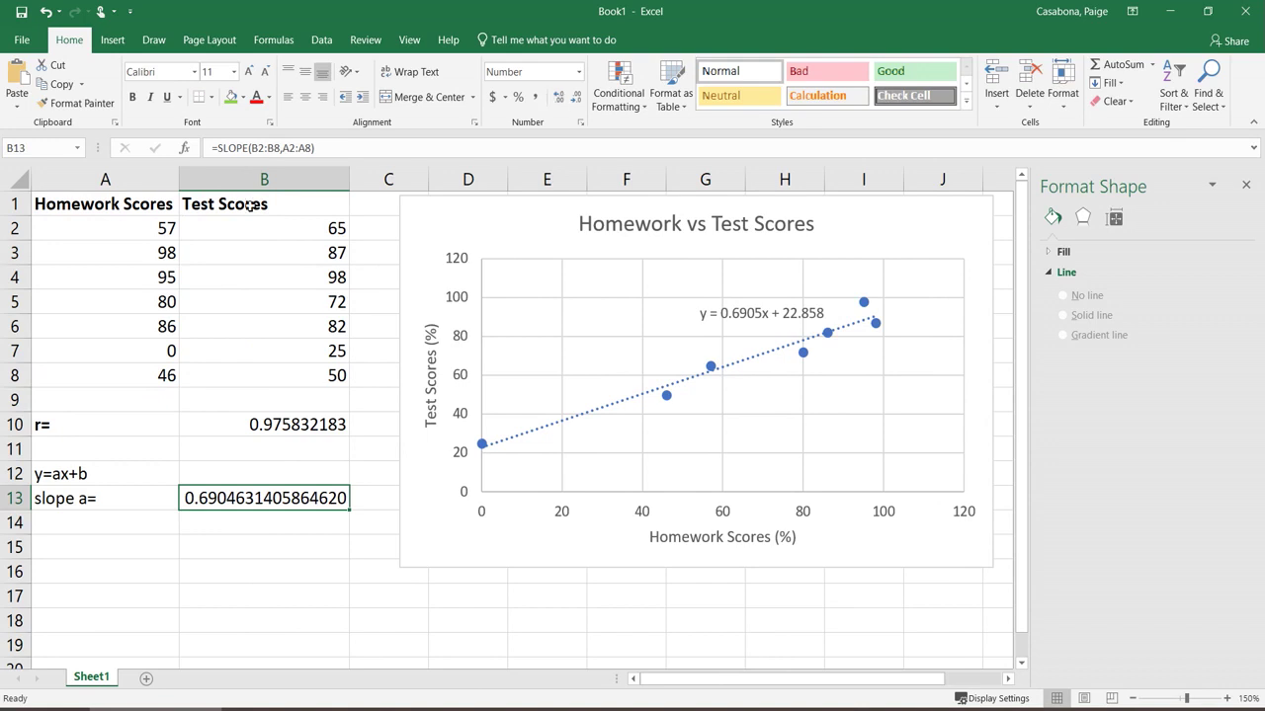
click(88, 530)
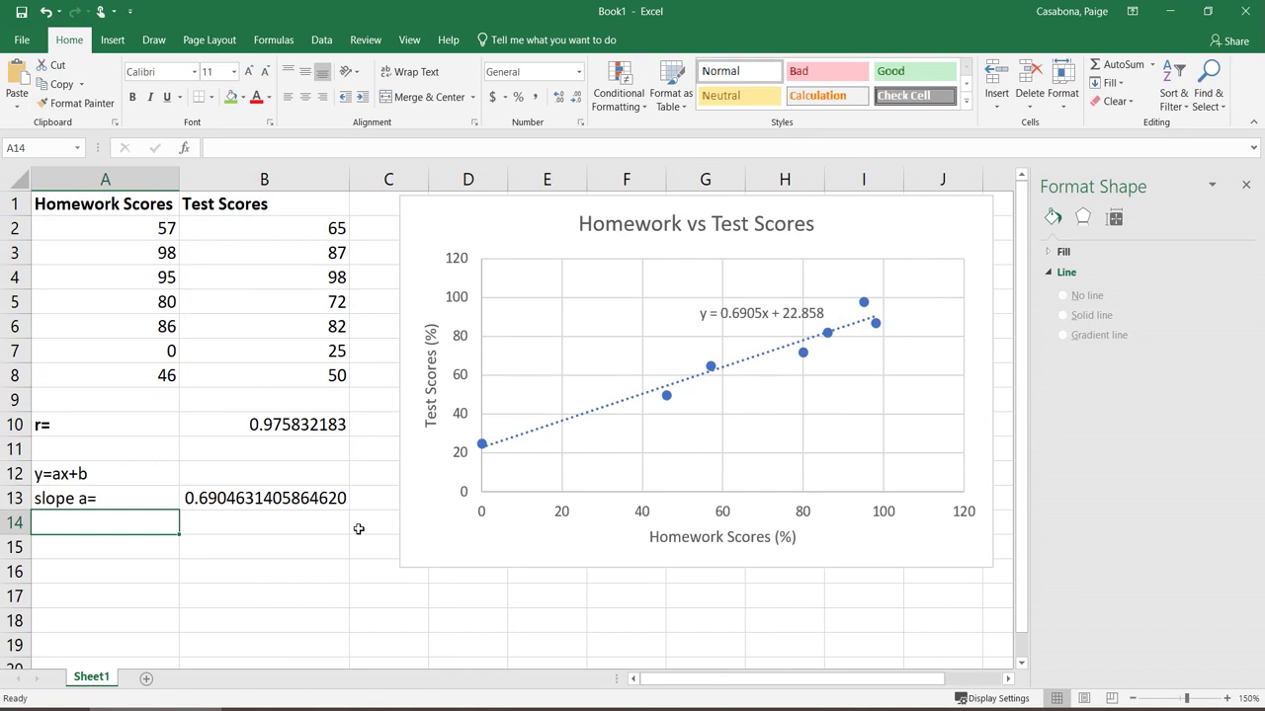
- Label A14 'intercept b=' and compute 22.85800415 in B14 with =INTERCEPT(B2:B8,A2:A8)
text(intercept)
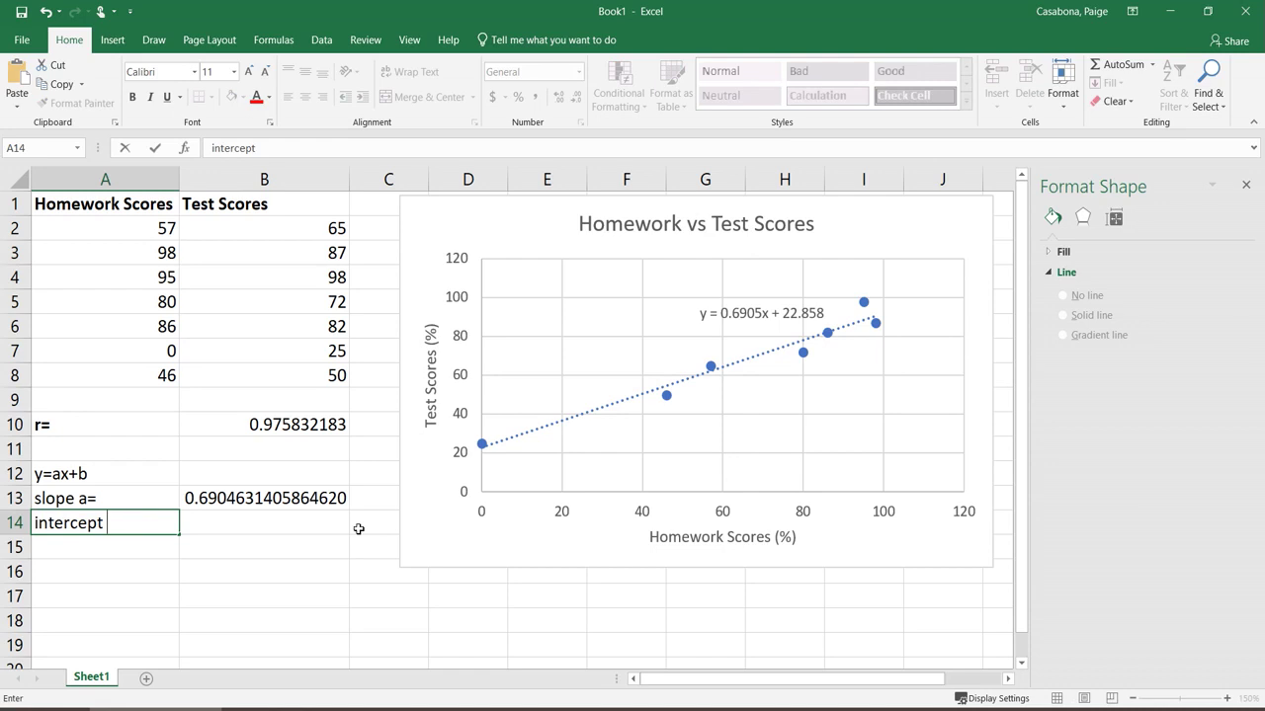
text( b=)
key(Tab)
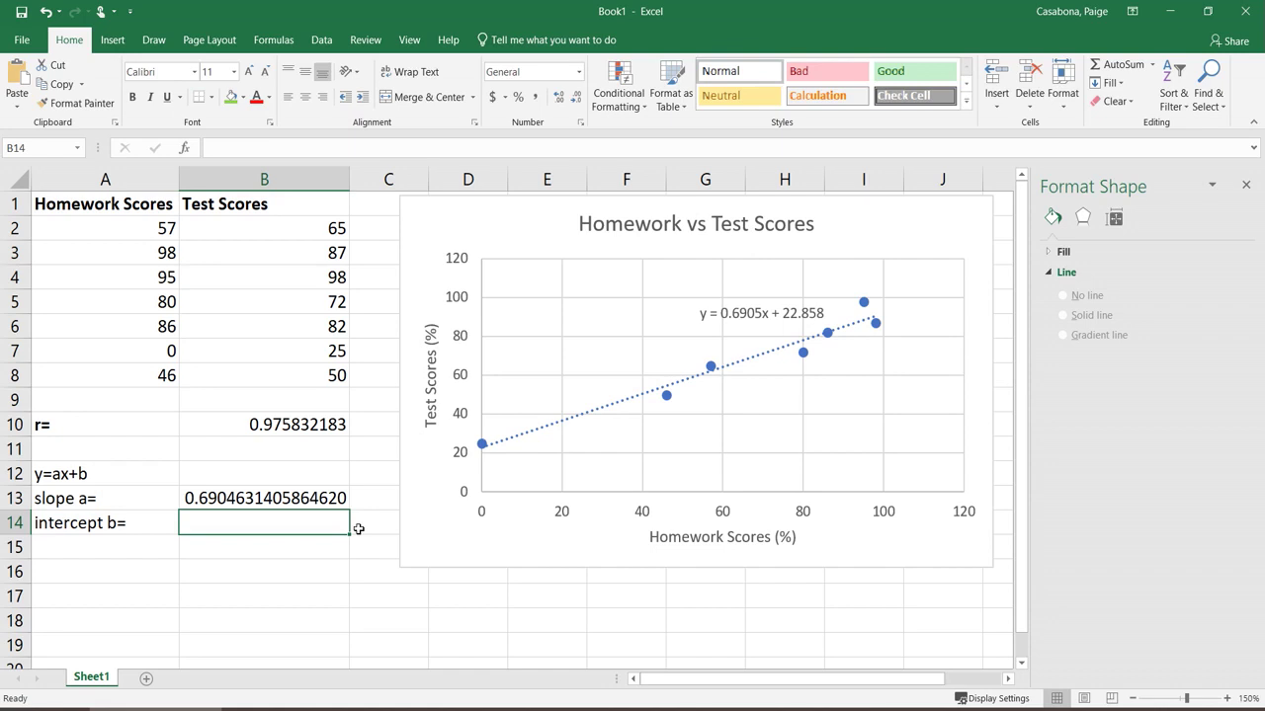
text(=INTE)
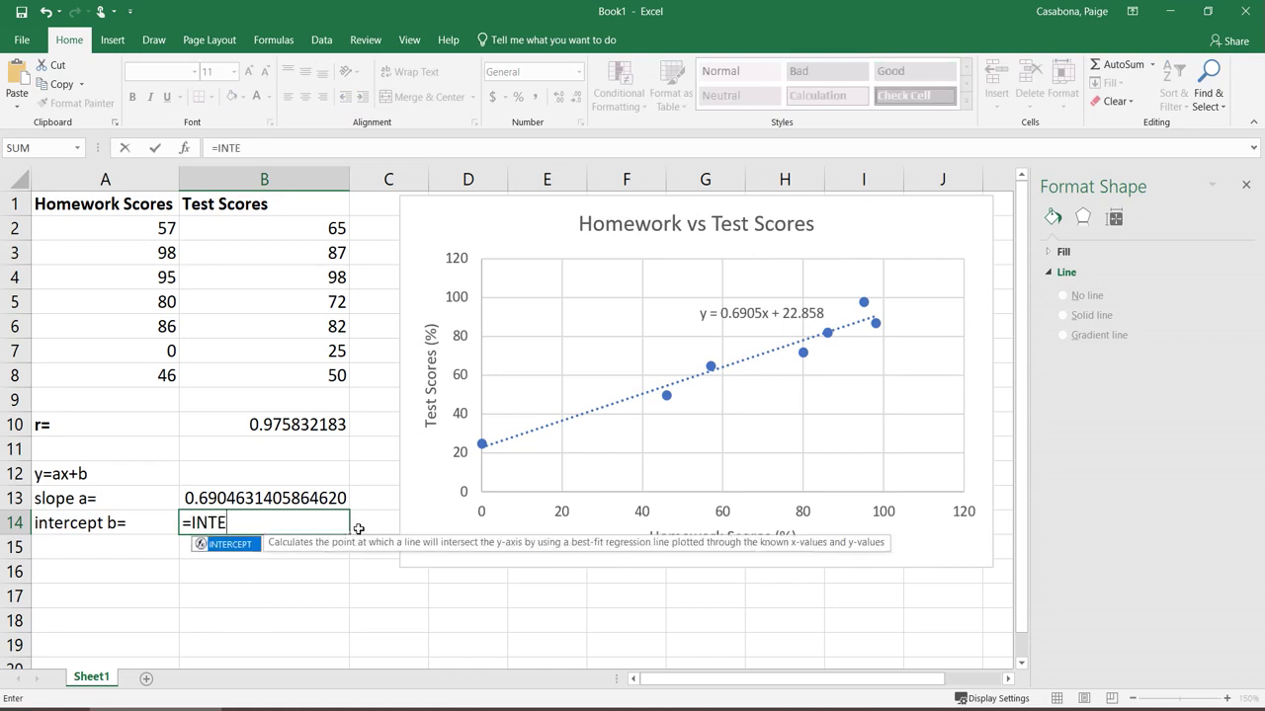
text(RCEPT()
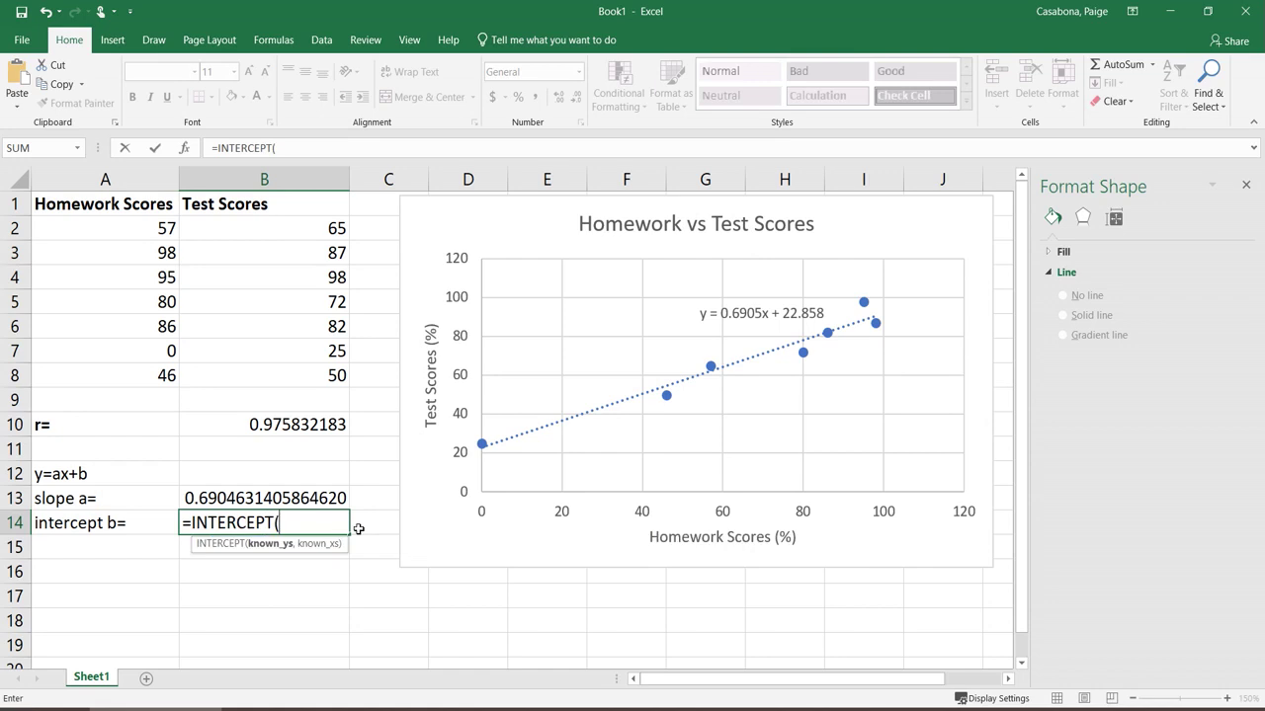
drag(281, 228, 284, 377)
text(,)
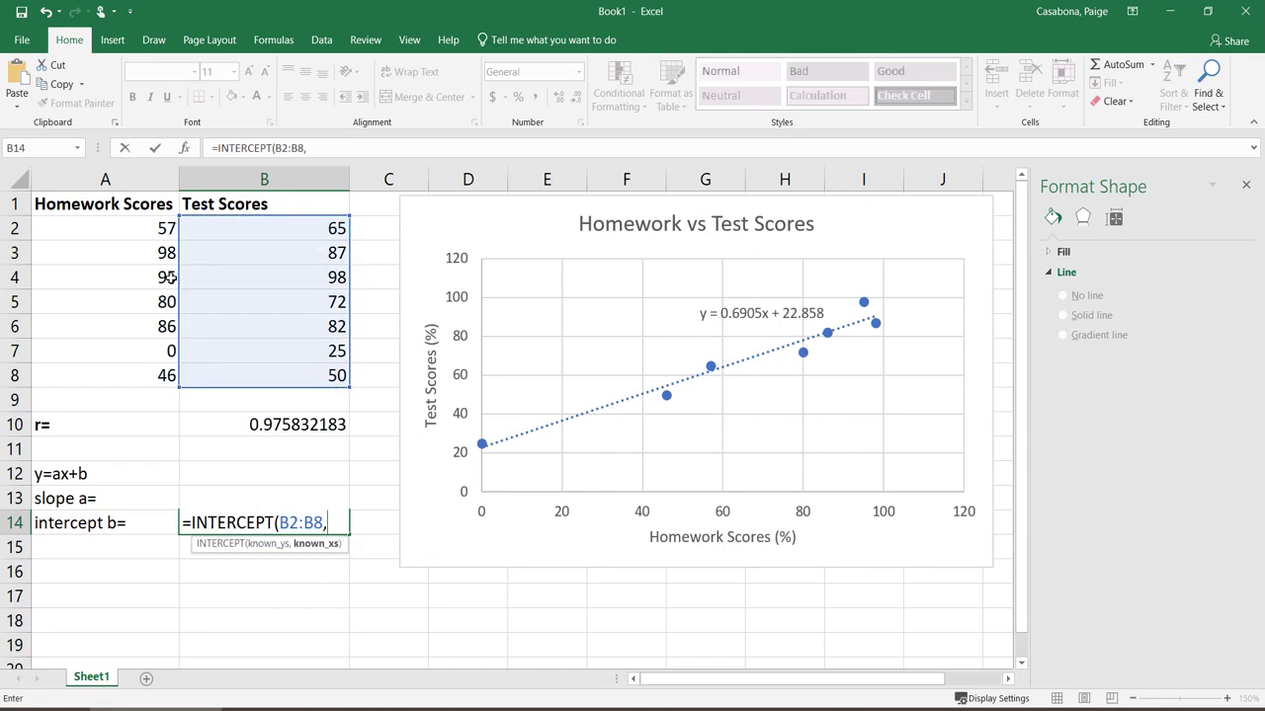
drag(132, 226, 121, 369)
text())
key(Return)
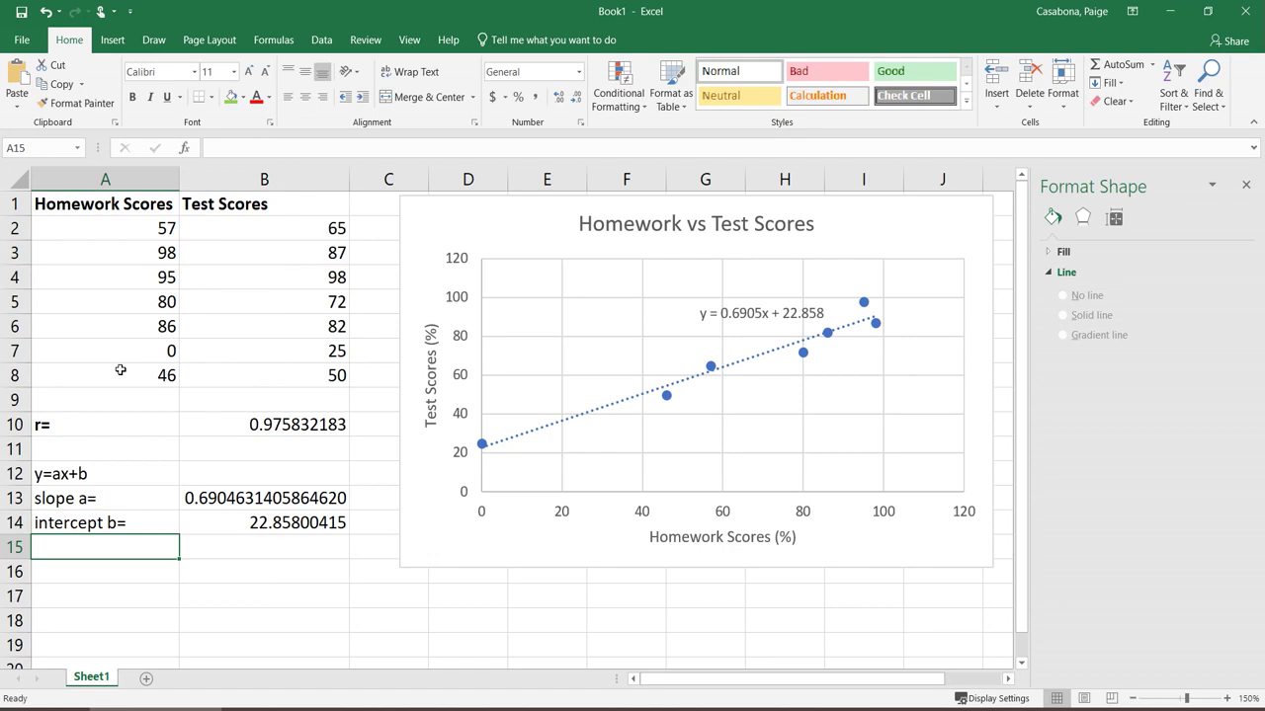
- Enter the regression equation y=0.6905x+22.8580 as text in A15
text(y=0.)
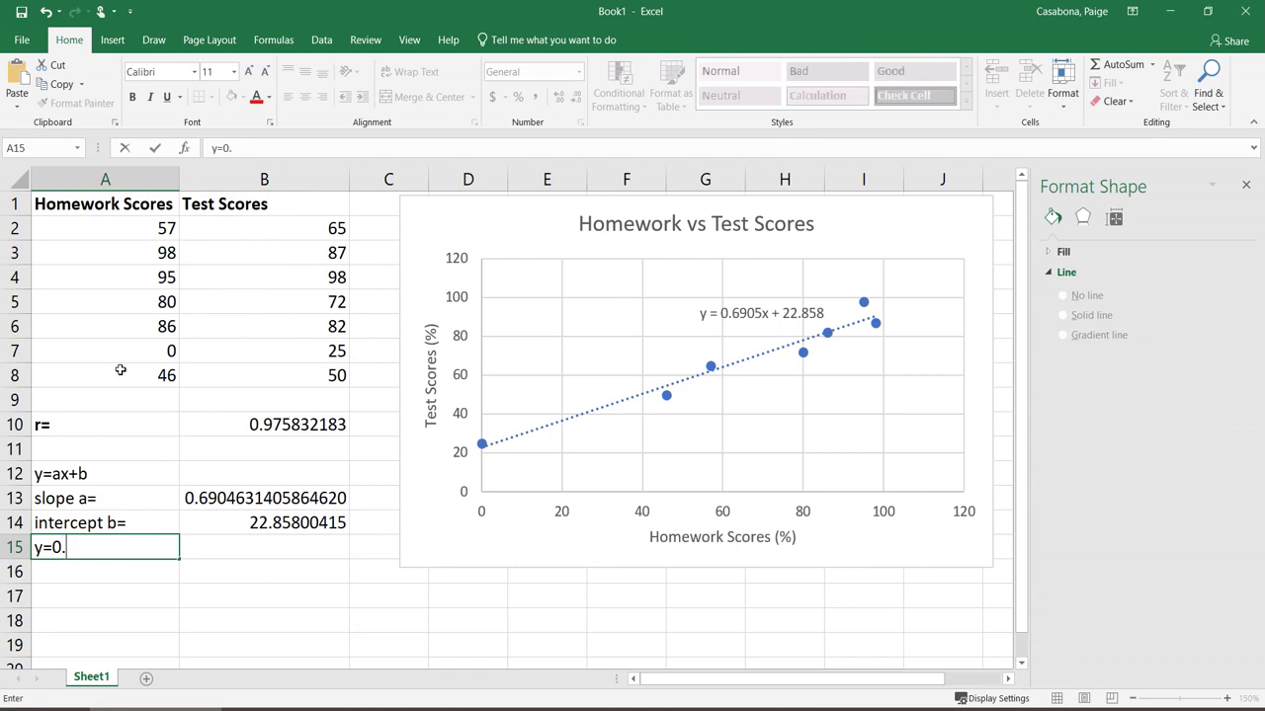
text(6905x+22.8580)
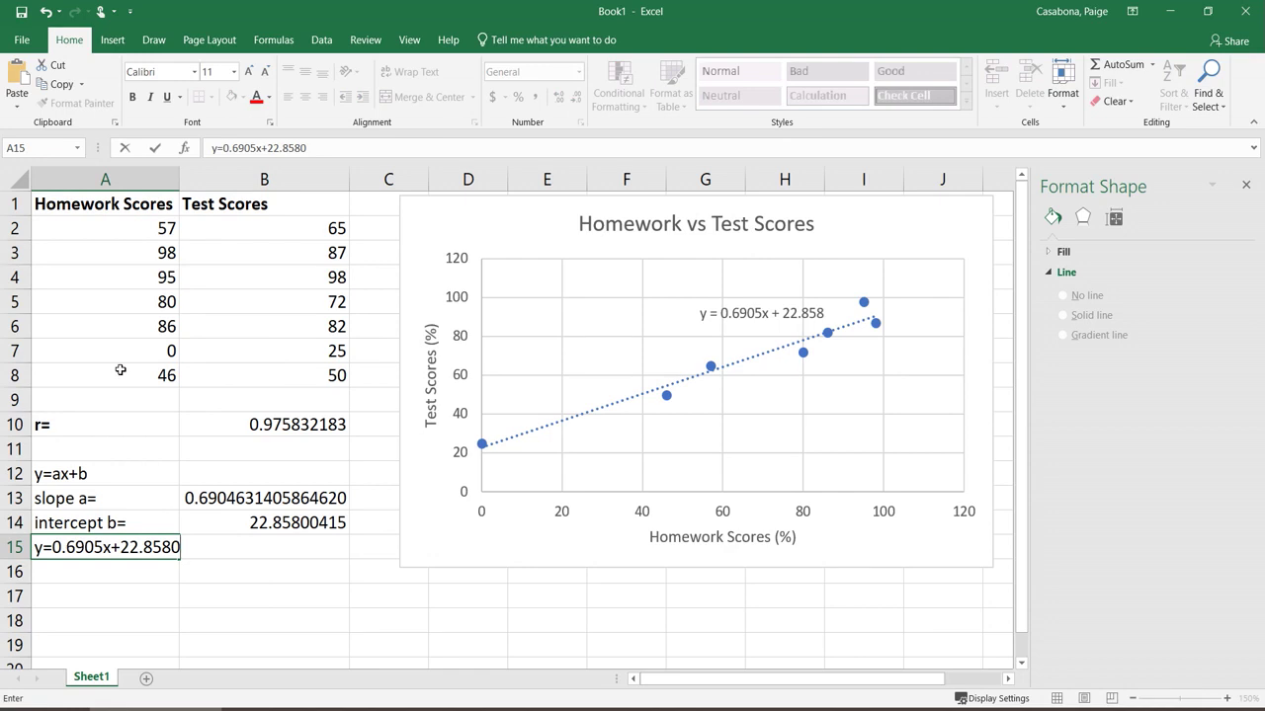
key(Return)
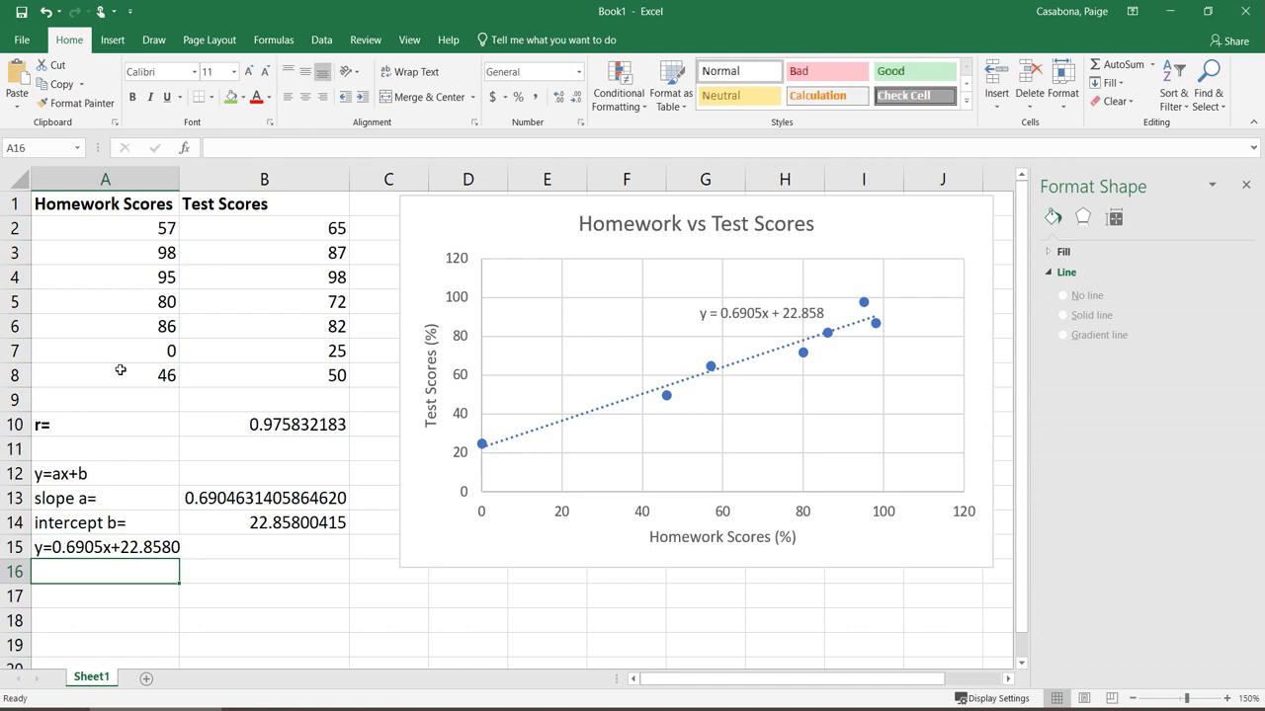
- Enter the label 'HW score of: 72' in A16 and move to B16
text(HW)
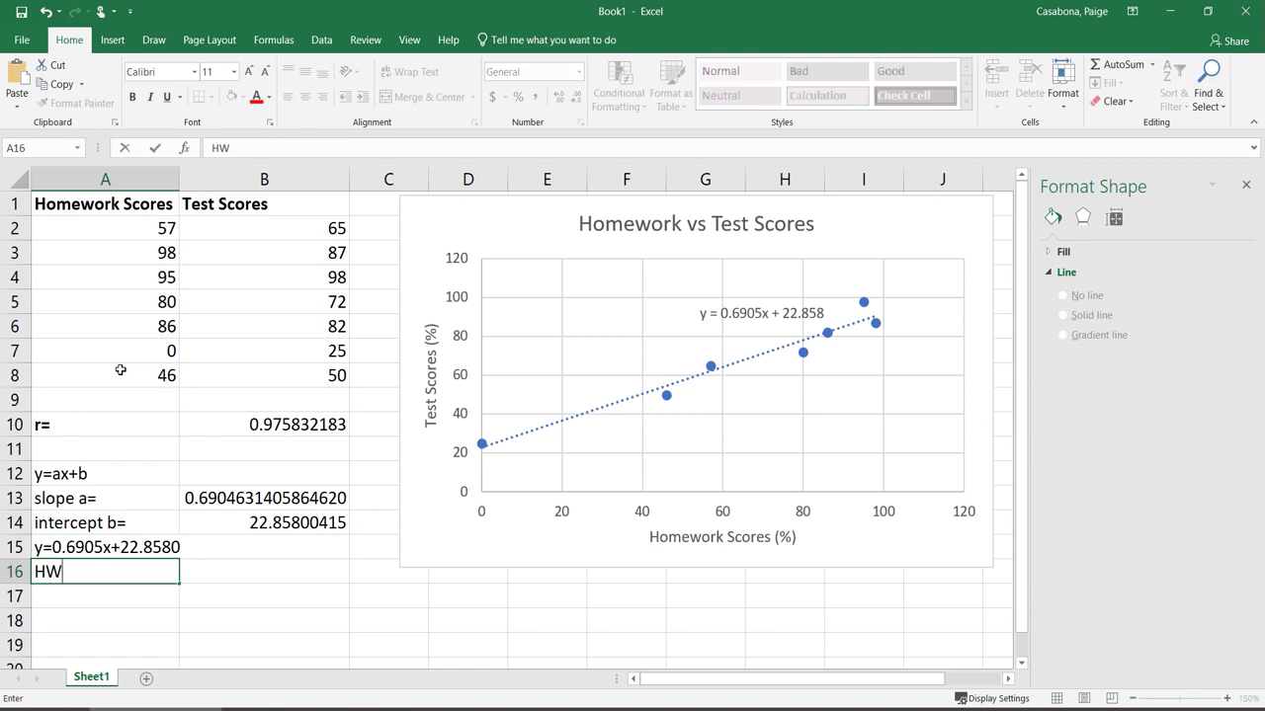
text( score of: 72)
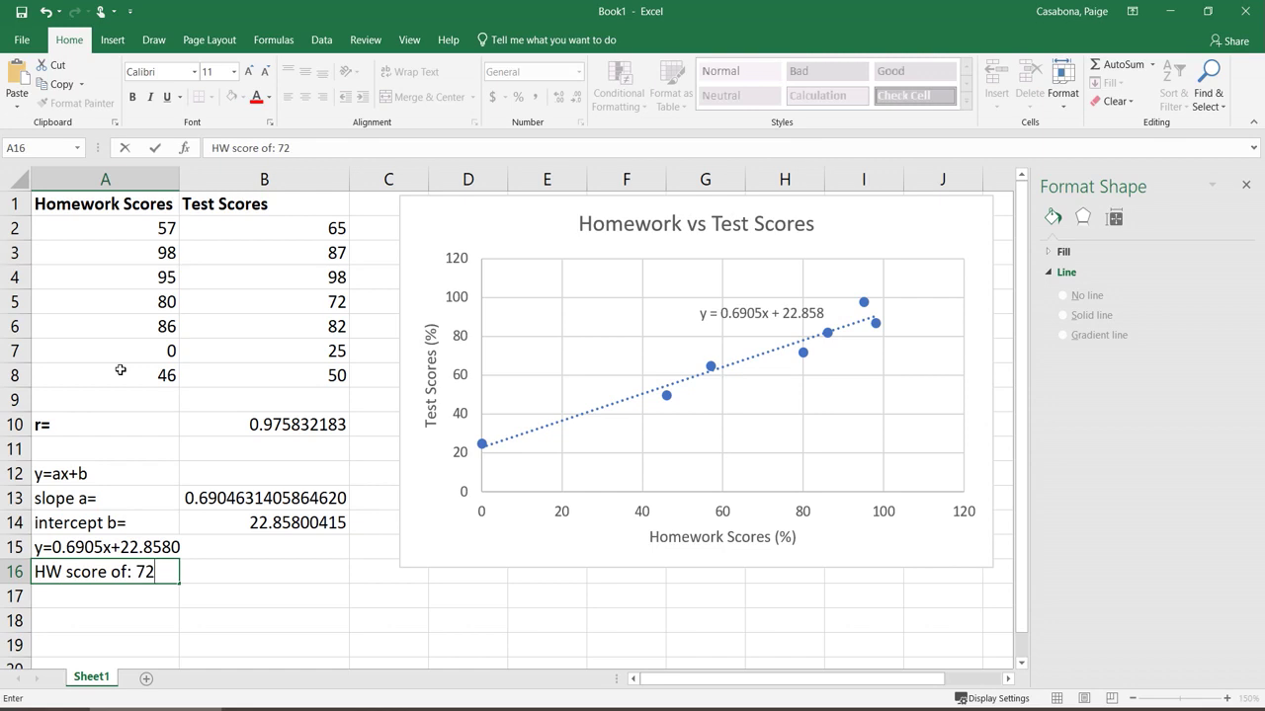
key(Tab)
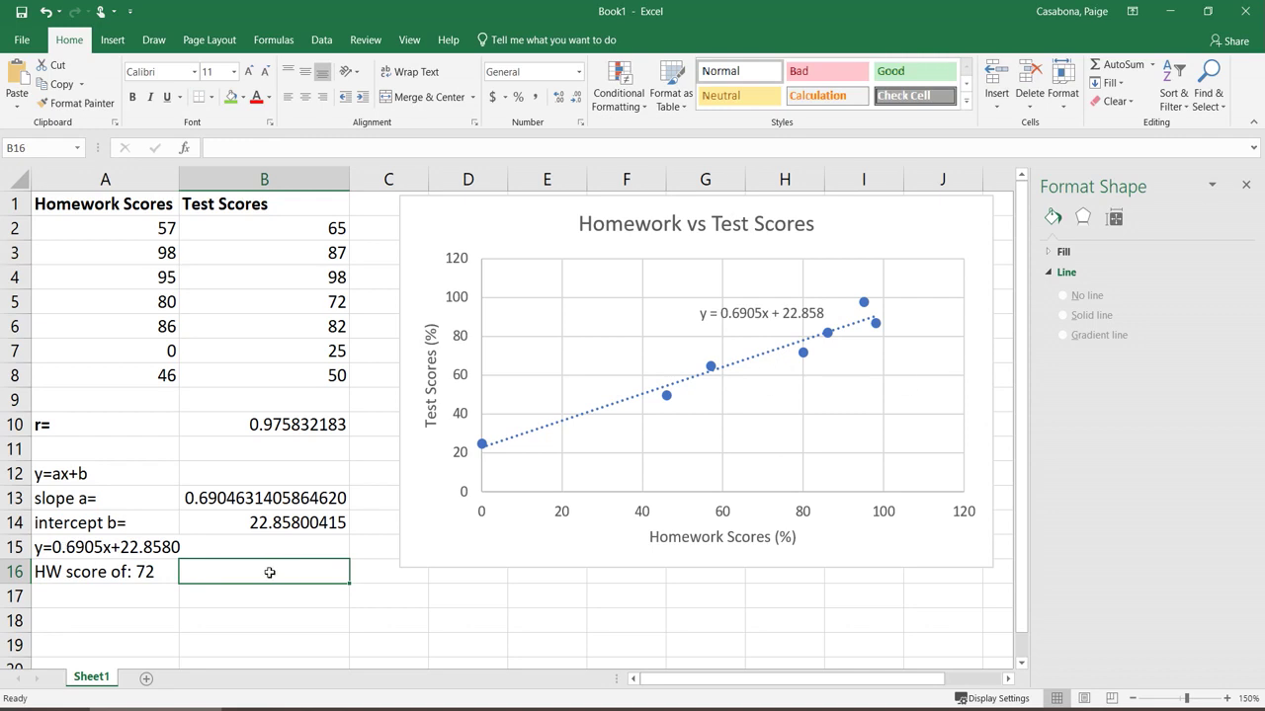
- Predict the test score for homework 72 in B16 with =B13*72+B14, giving 72.57135027
text(=)
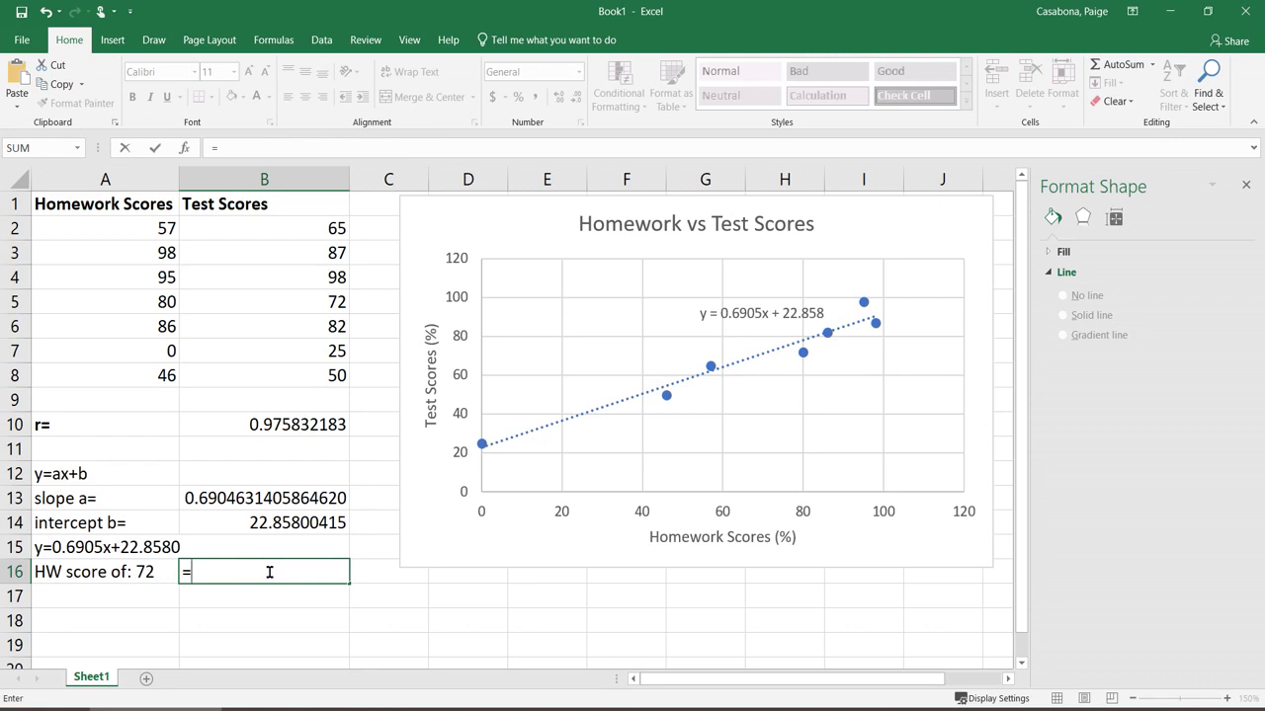
click(256, 498)
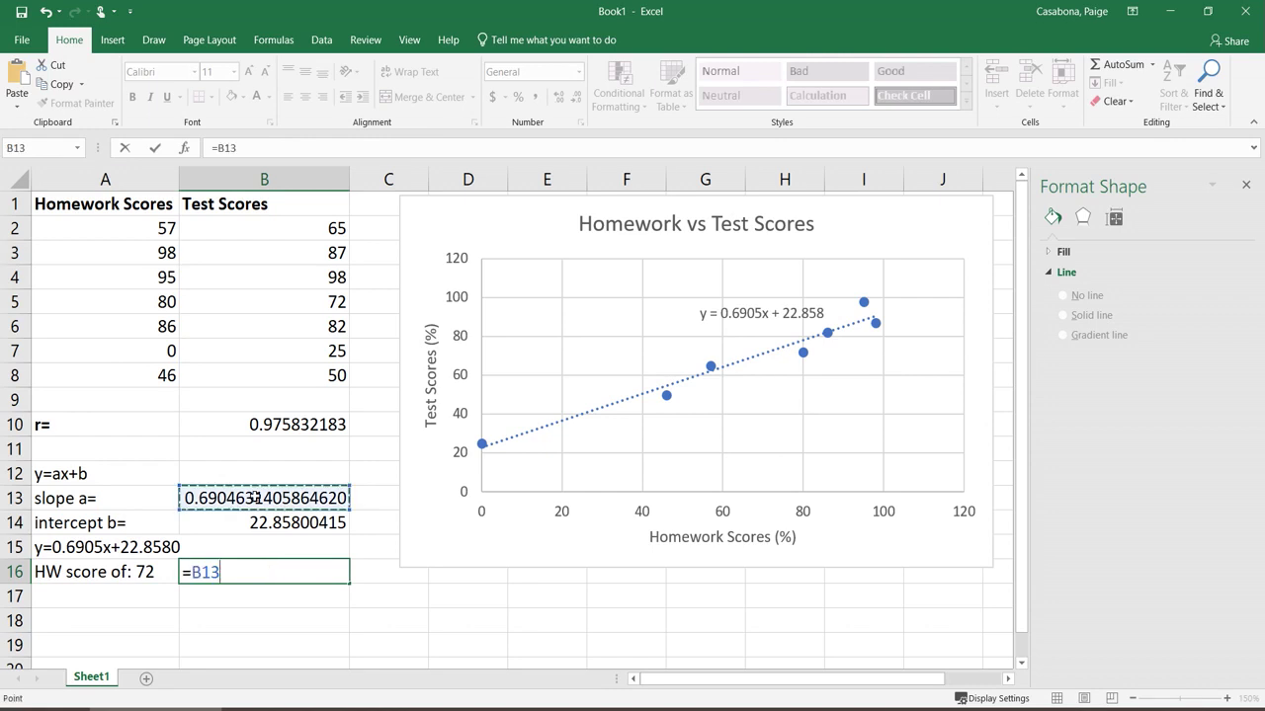
text(*)
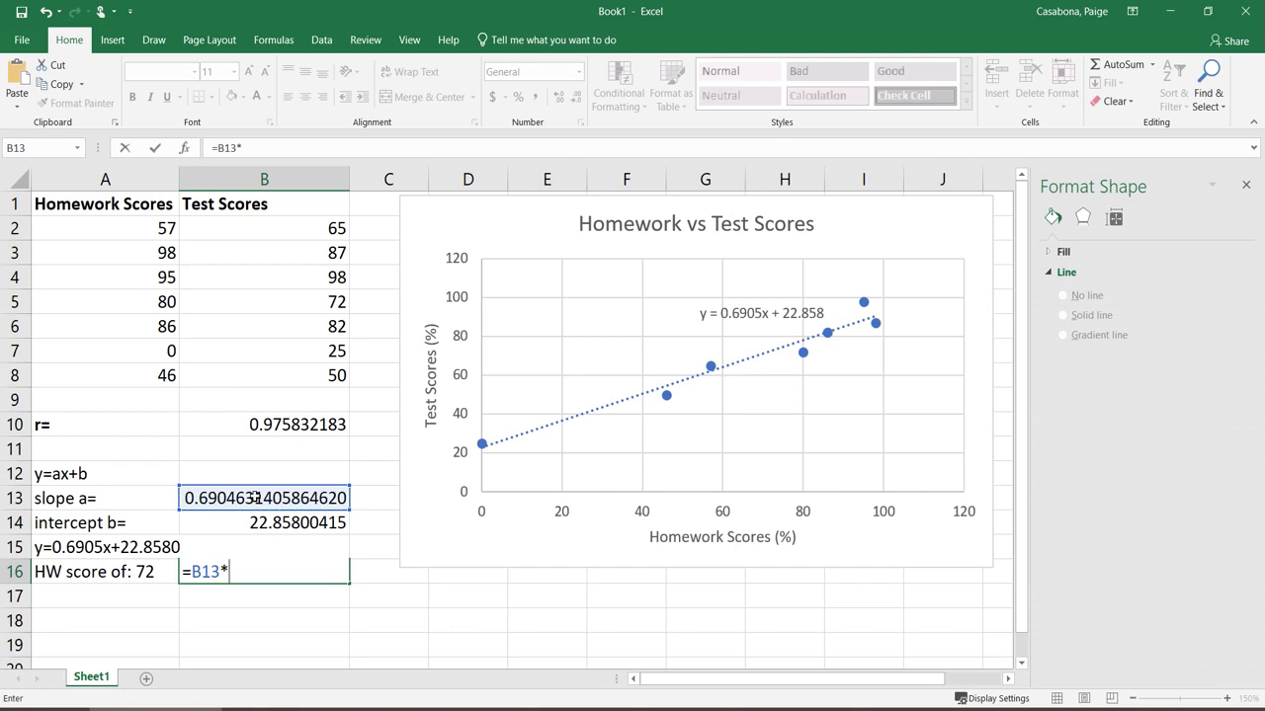
text(72+)
click(267, 527)
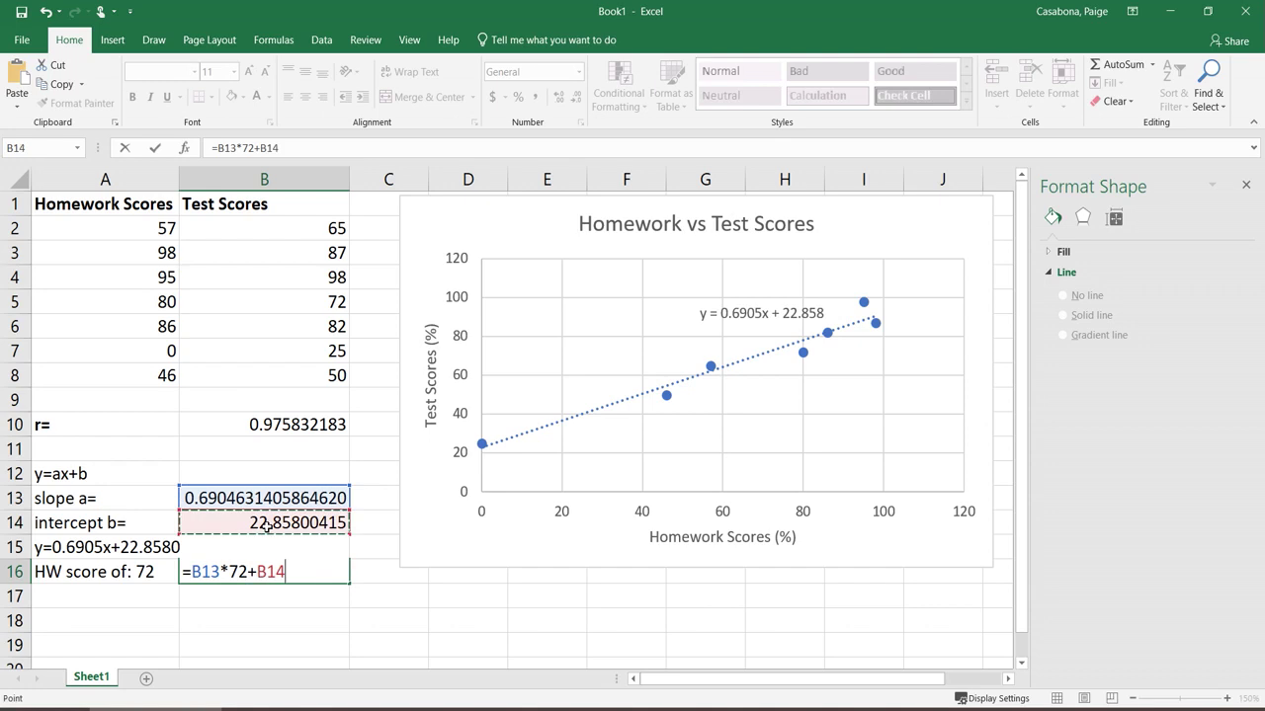
key(Return)
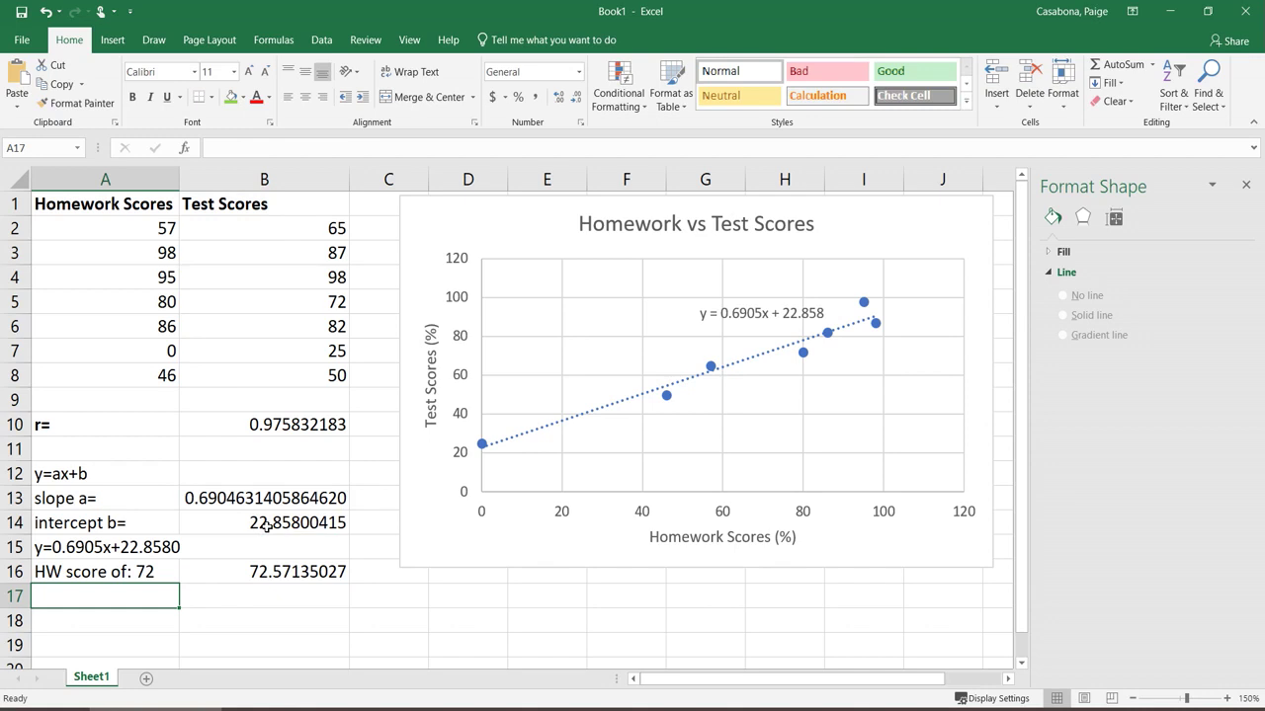
- Enter the rounded prediction 73% in B17
key(Right)
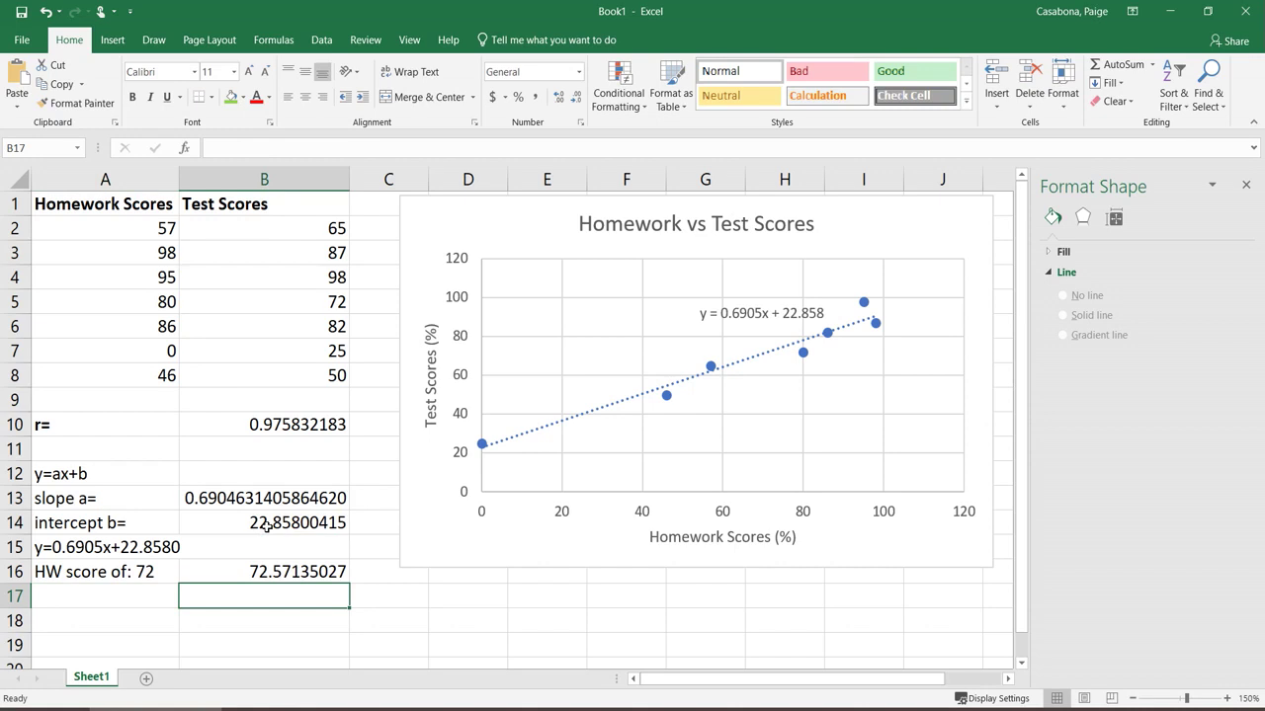
text(73%)
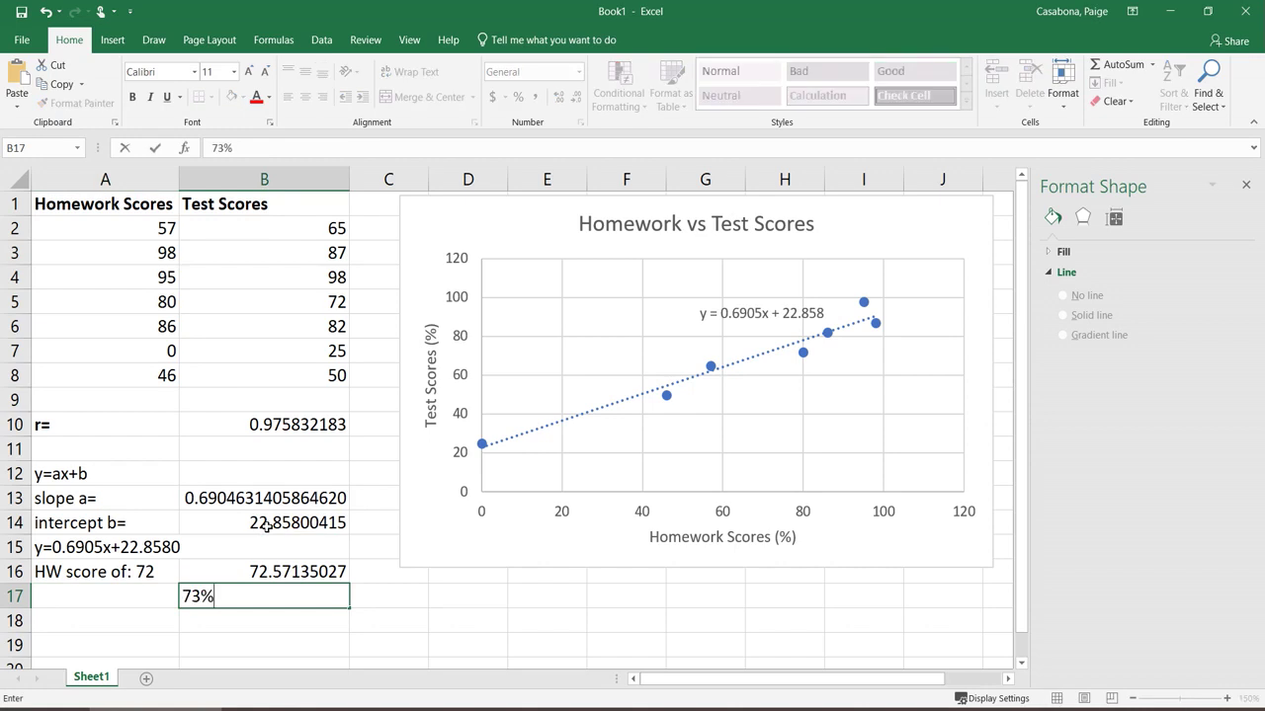
key(Return)
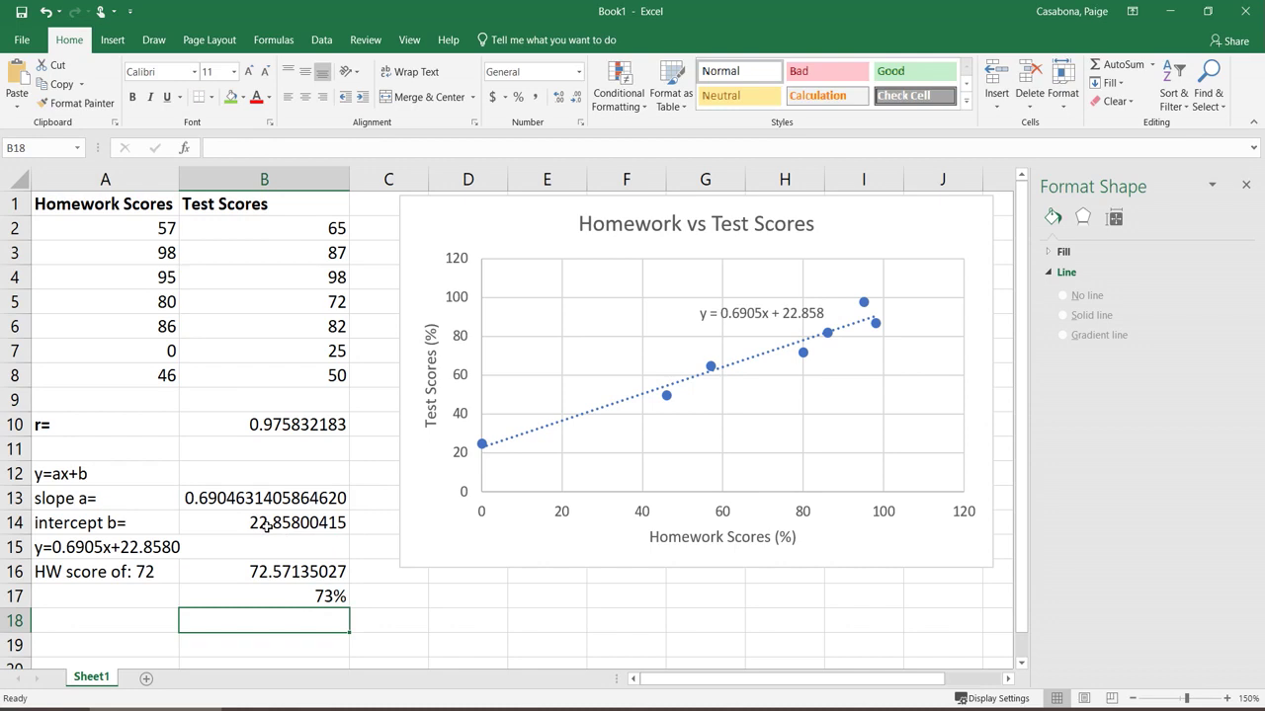
- Enter the label 'HW score of: 25' in A18
key(Left)
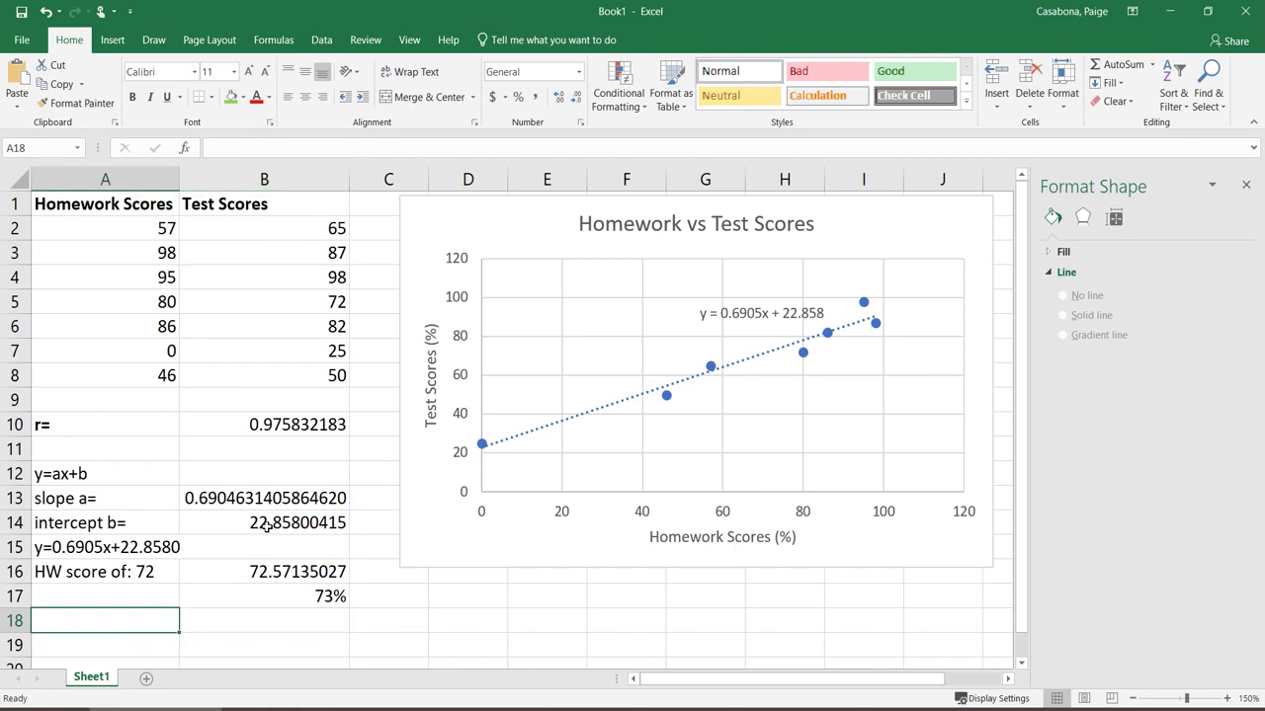
text(HW score of: 25)
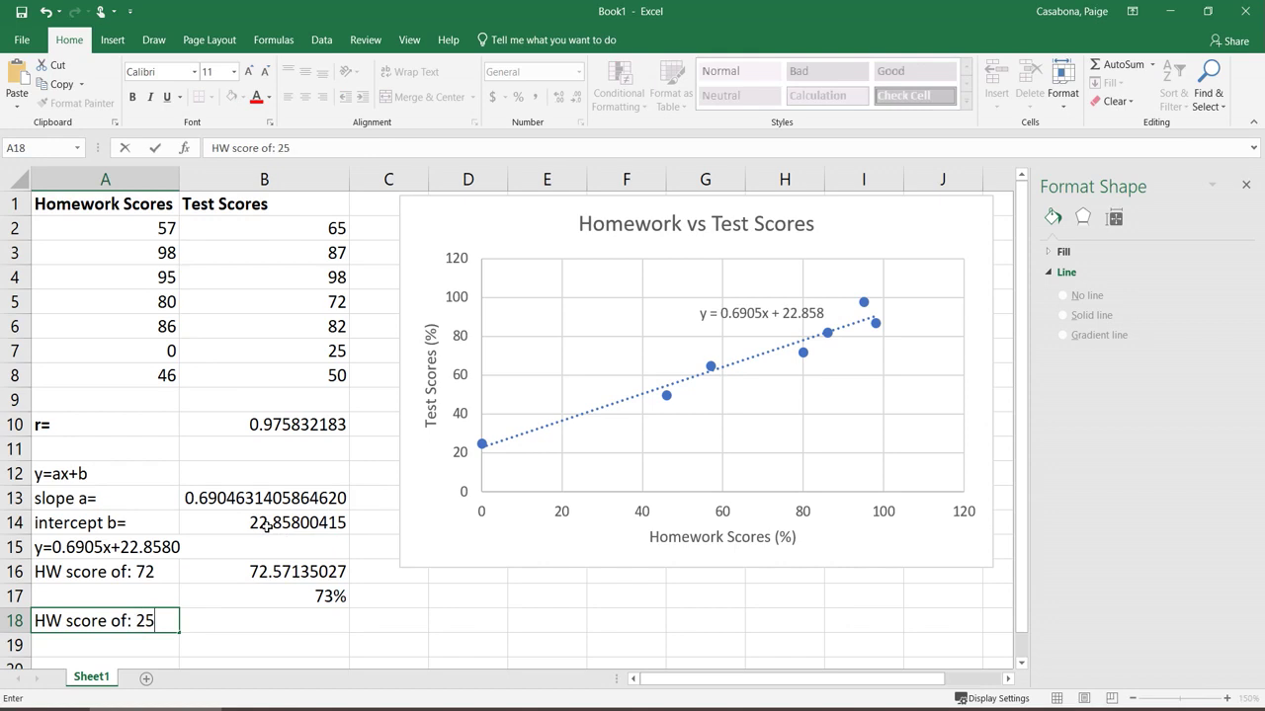
key(Right)
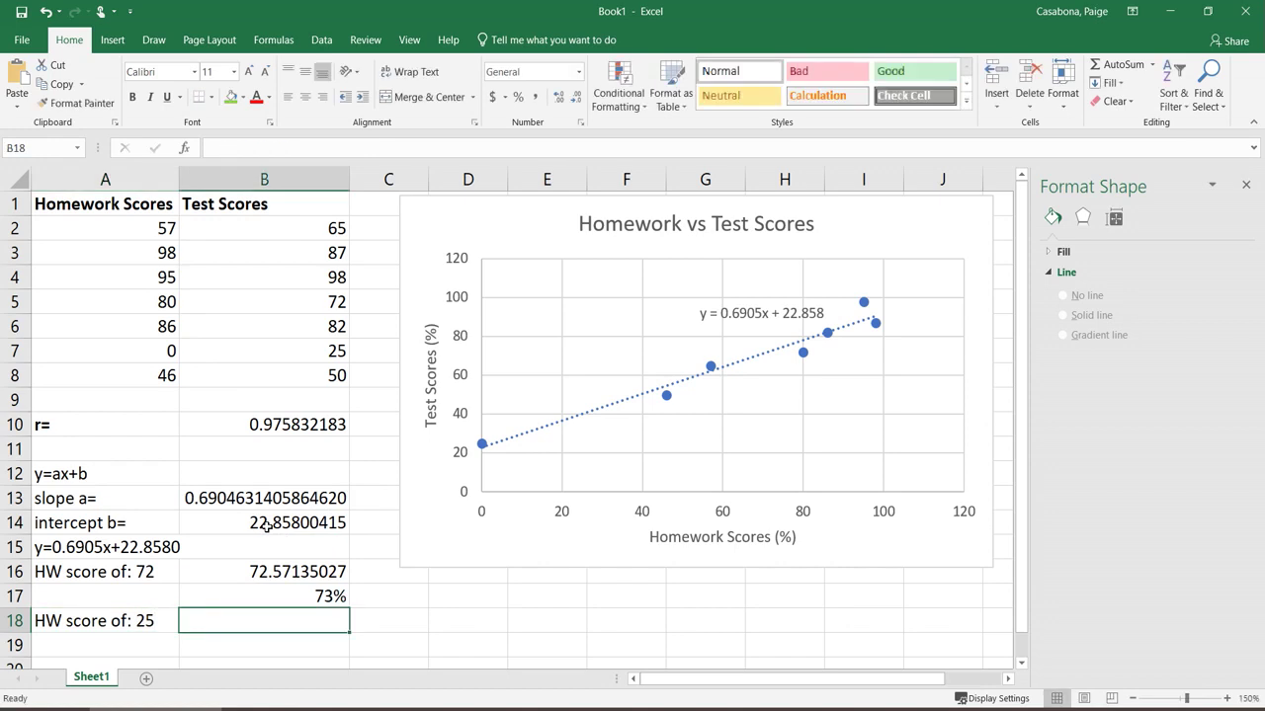
- Predict the test score for homework 25 in B18 with =B13*25+B14, giving 40.11958266
text(=)
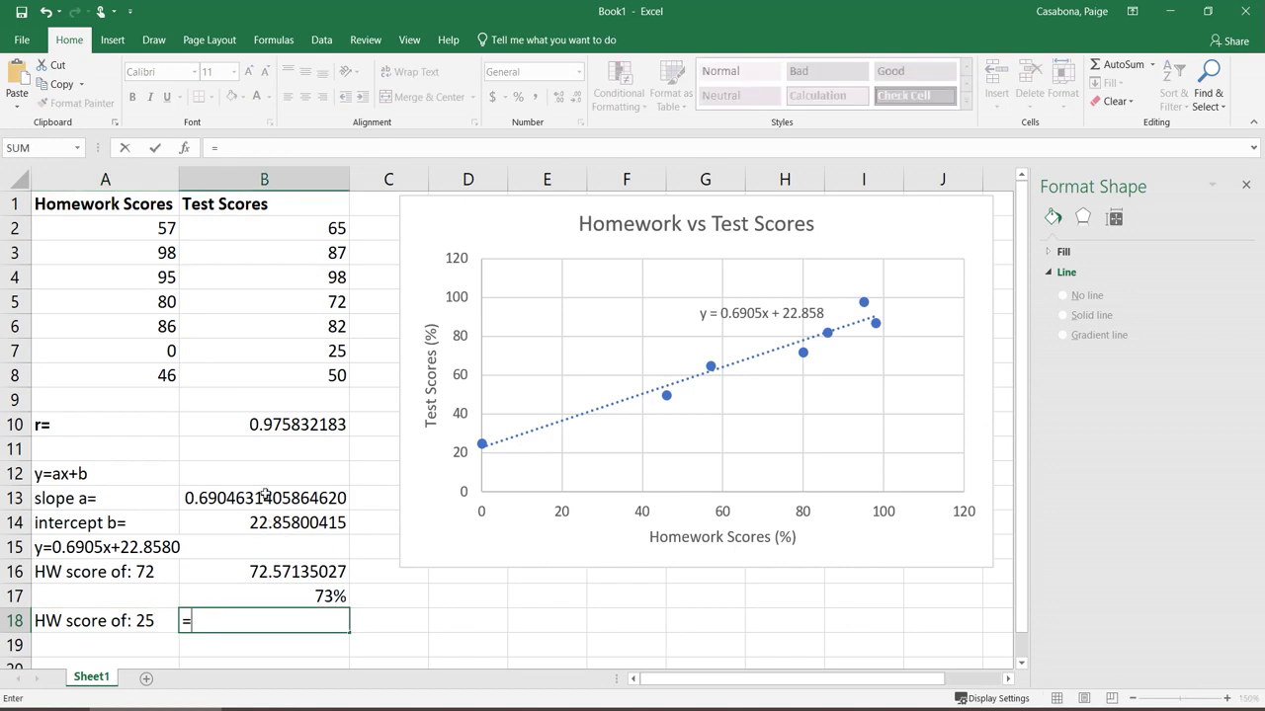
click(266, 498)
text(*25)
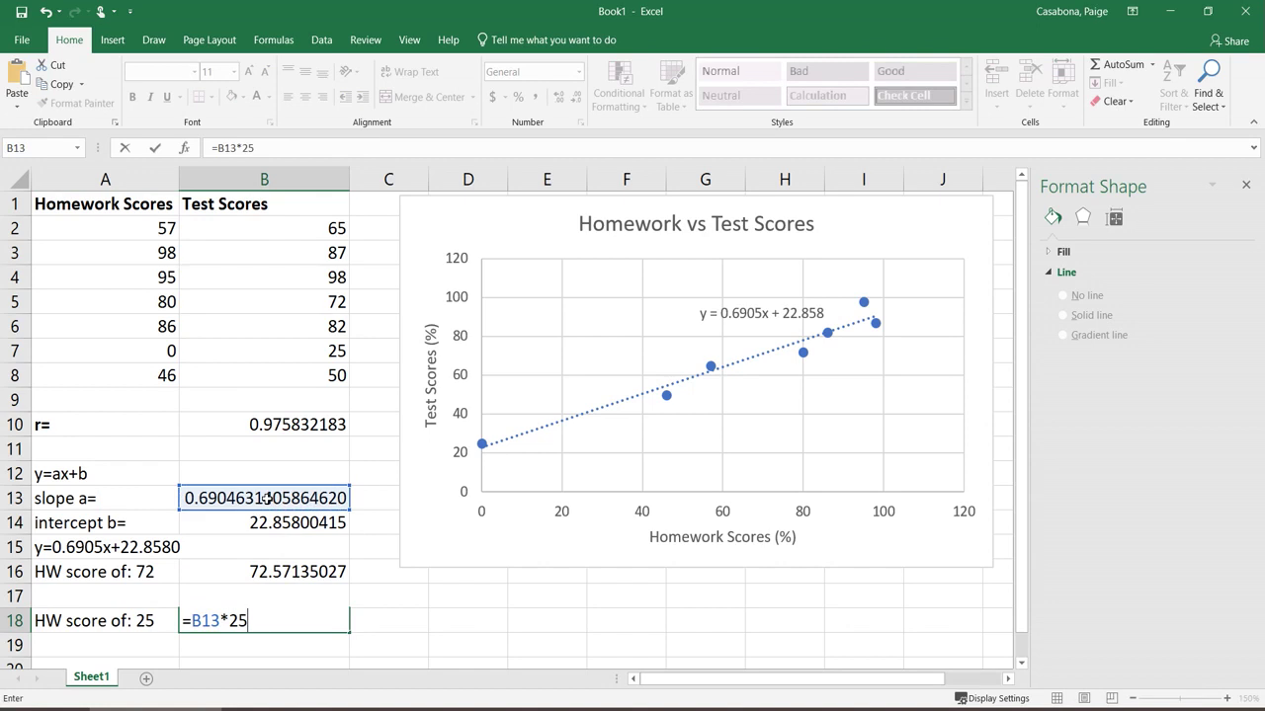
text(+)
click(281, 525)
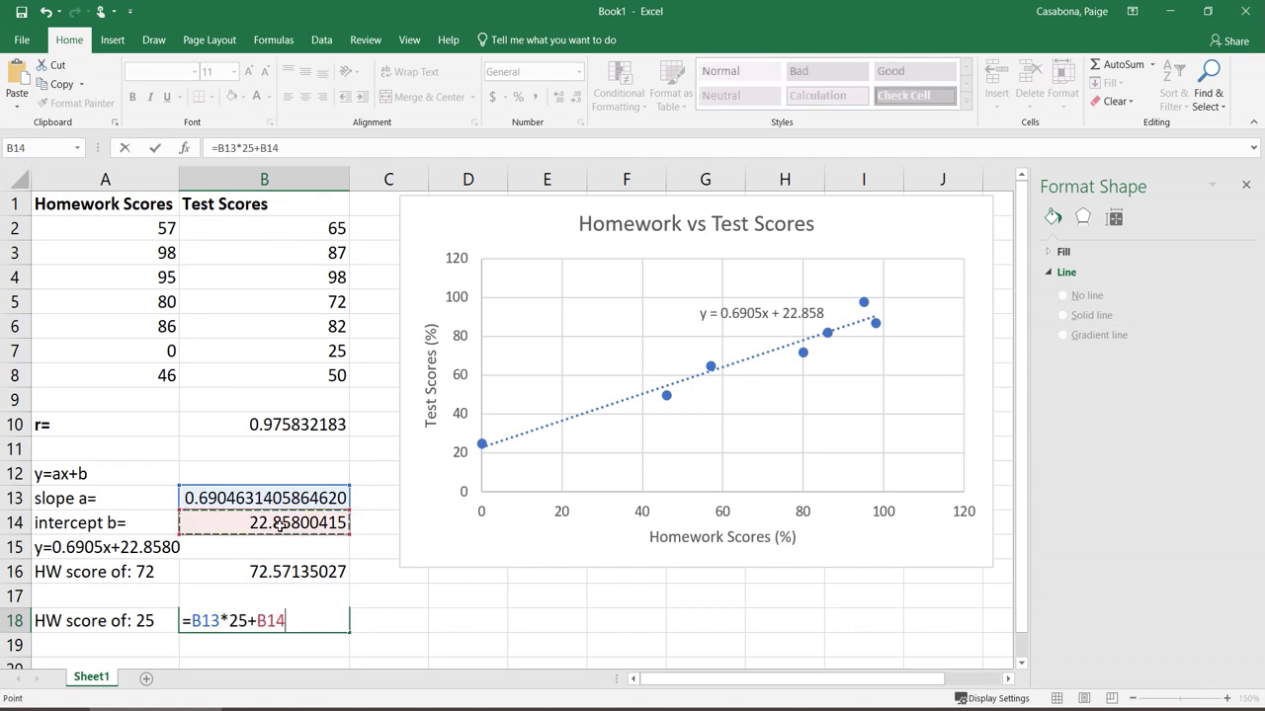
key(Return)
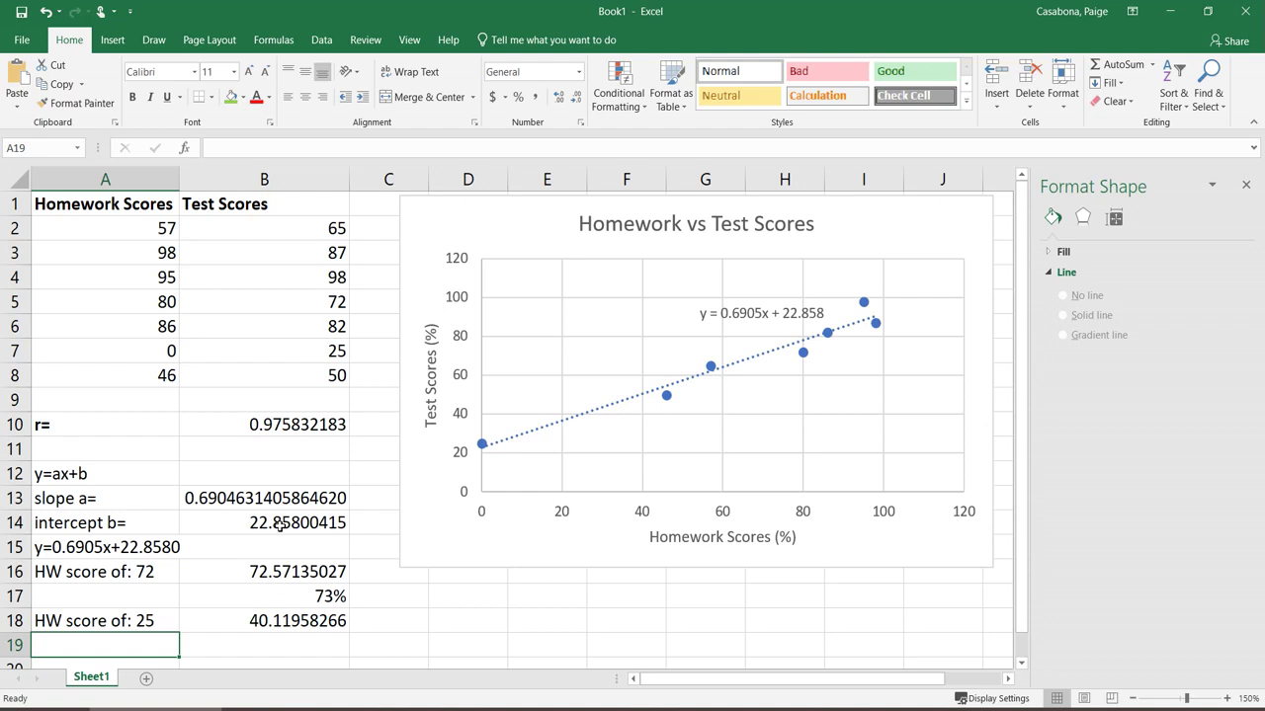
- Apply the green Good cell style to the correlation coefficient 0.975832183 in B10
drag(56, 476, 306, 658)
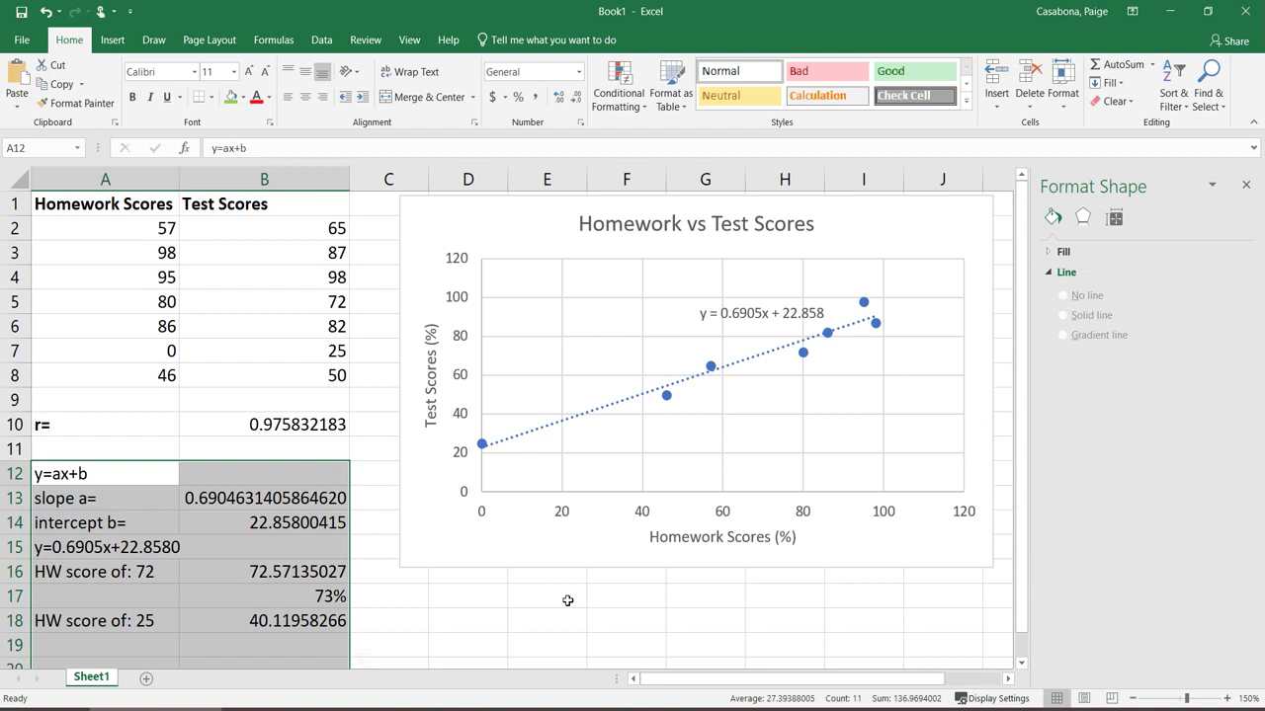
mouse_move(296, 425)
mouse_down()
mouse_move(297, 472)
mouse_move(297, 425)
mouse_up()
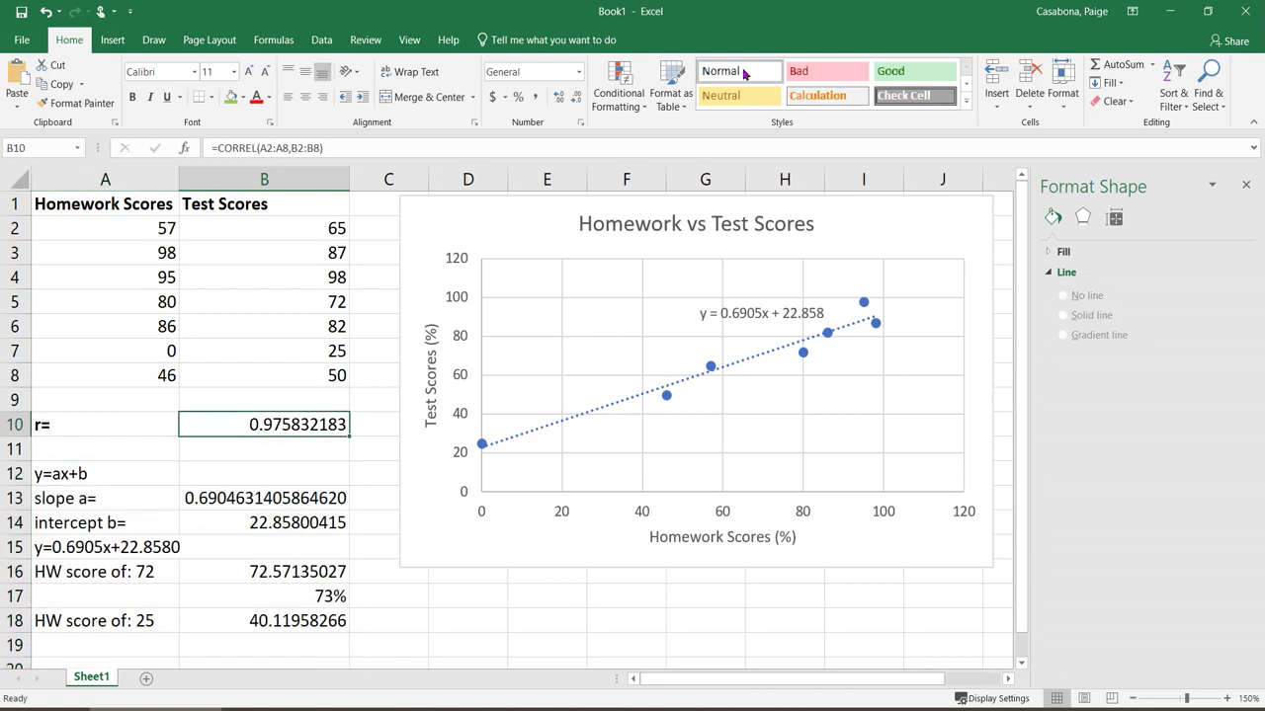
click(894, 72)
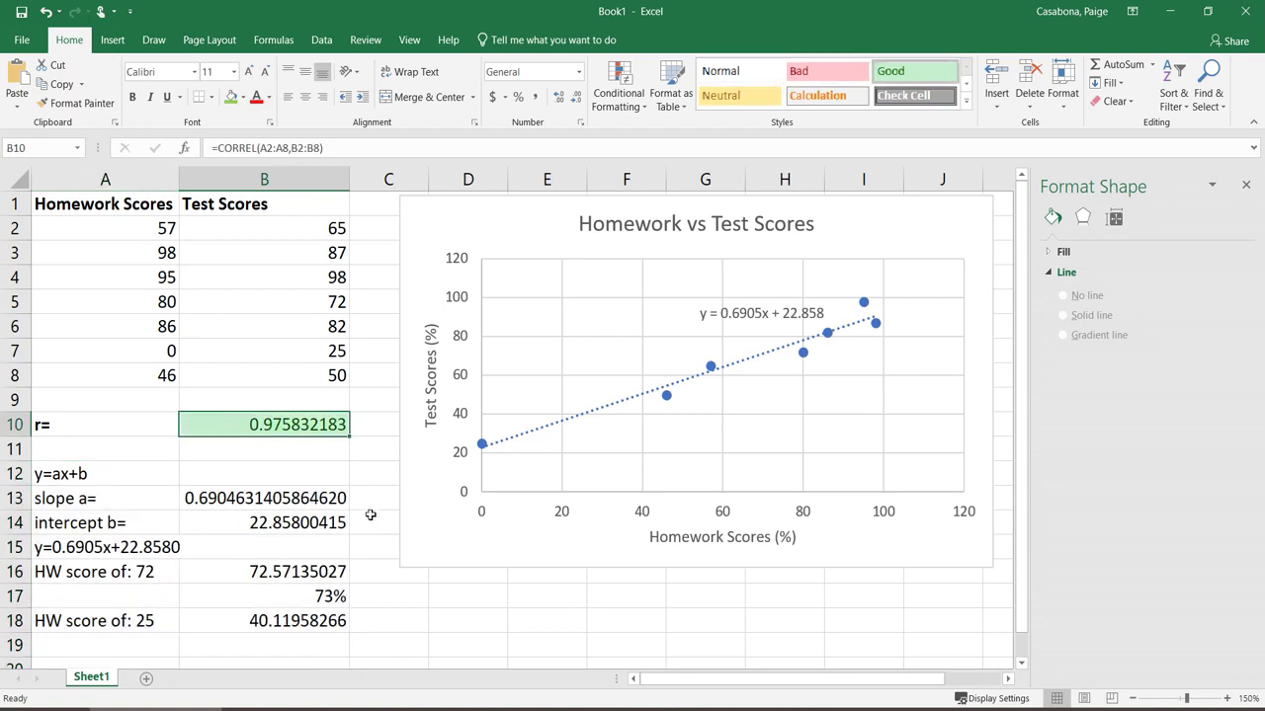
click(356, 476)
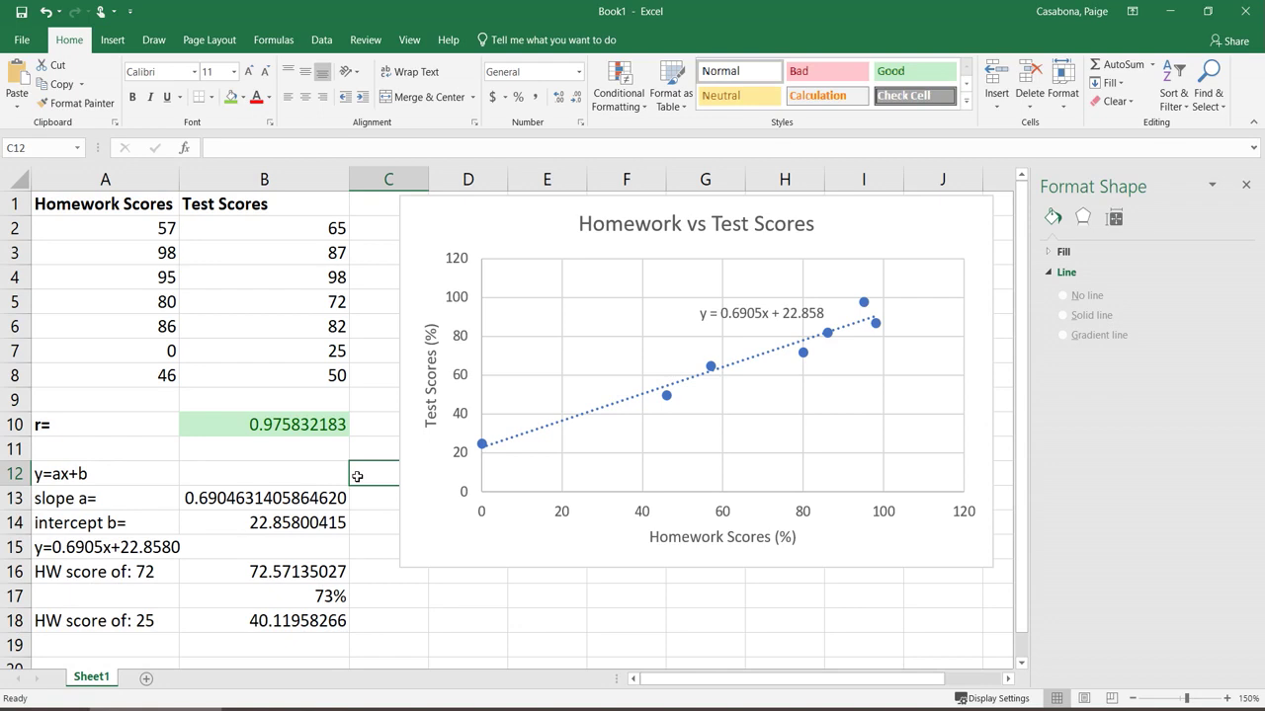